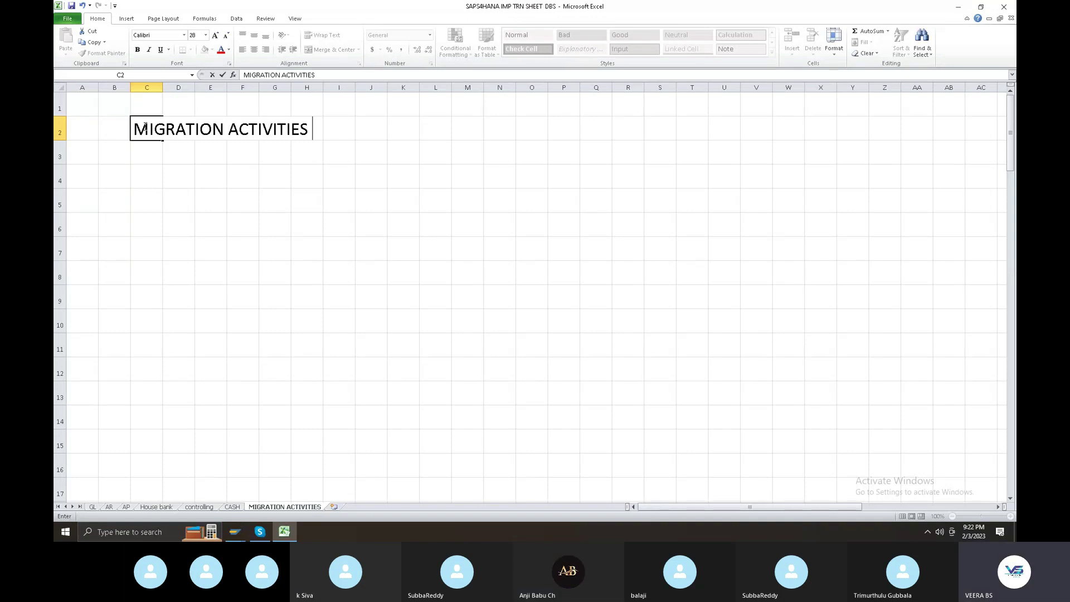
# - Switch to SAP and expand the IMG to Preparations and Migration of Customizing for General Ledger under Conversion of Accounting to SAP S/4HANA
pyautogui.click(285, 533)
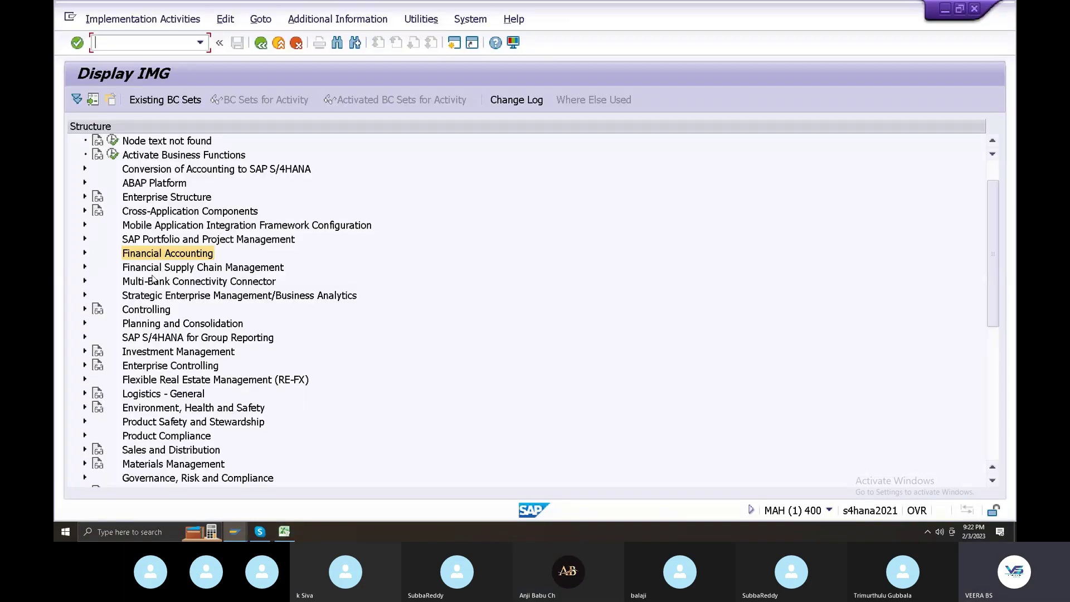
pyautogui.click(161, 170)
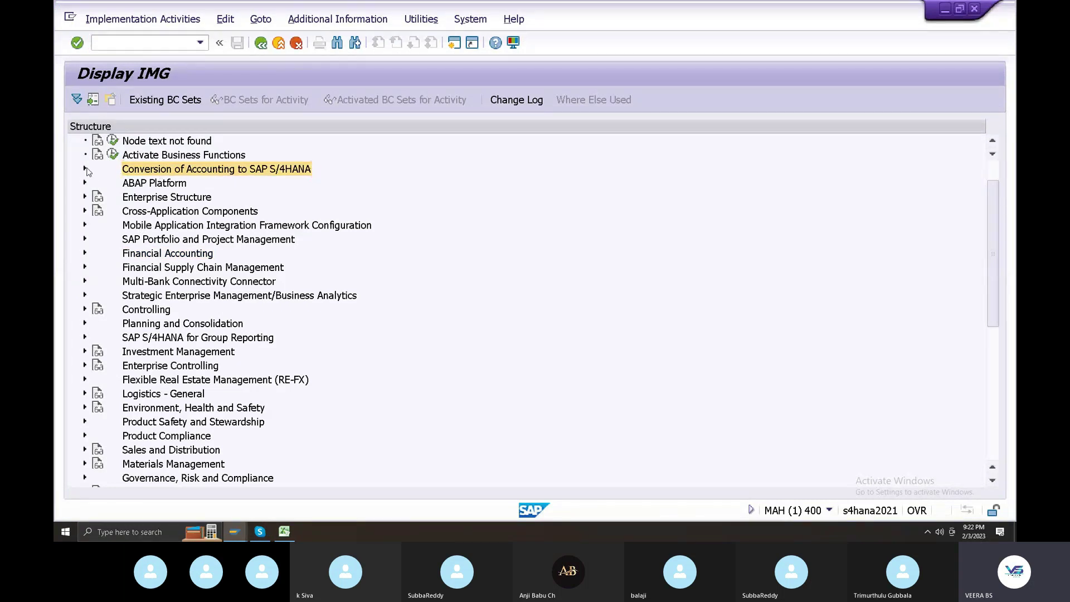
pyautogui.click(85, 168)
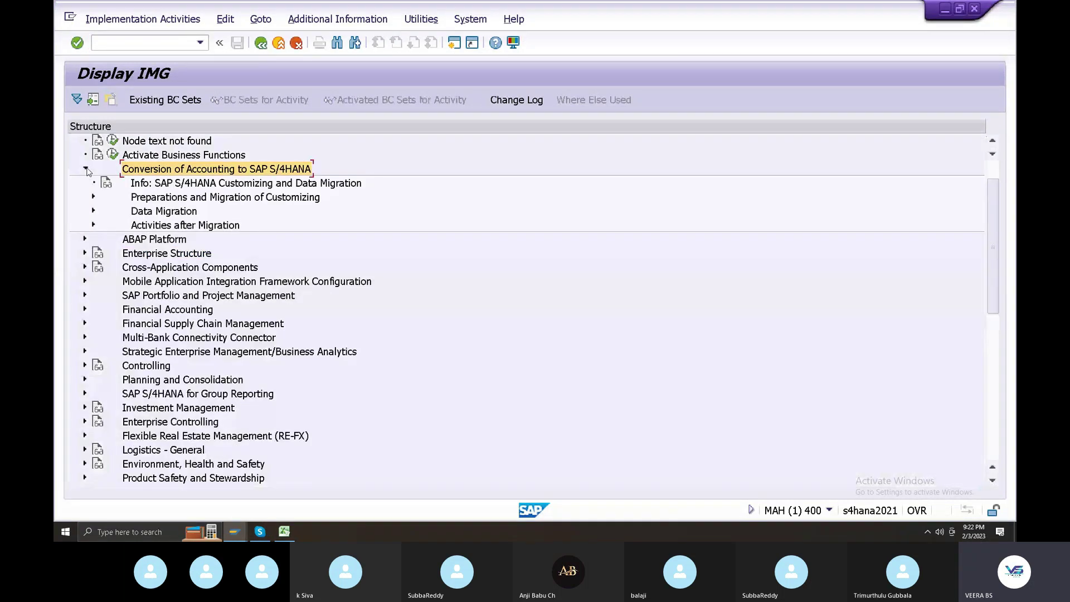
pyautogui.click(93, 196)
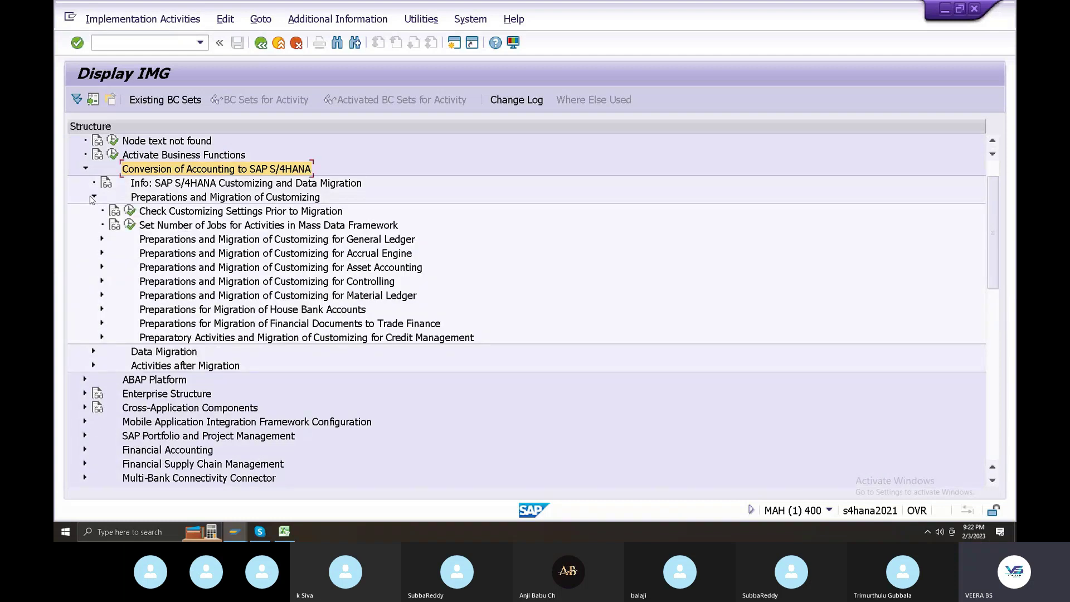
pyautogui.click(178, 243)
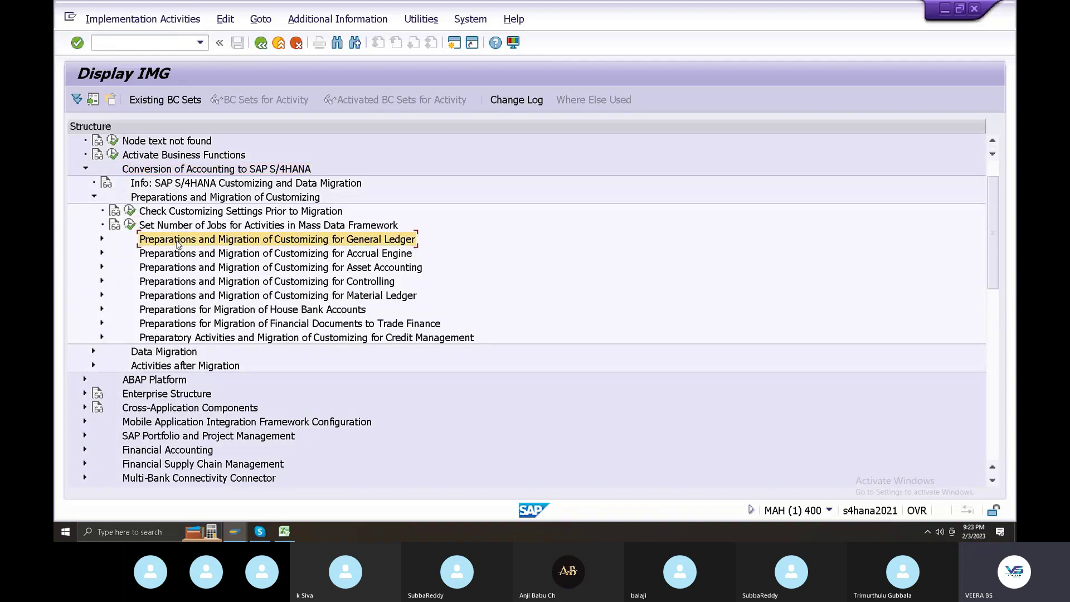
pyautogui.click(101, 239)
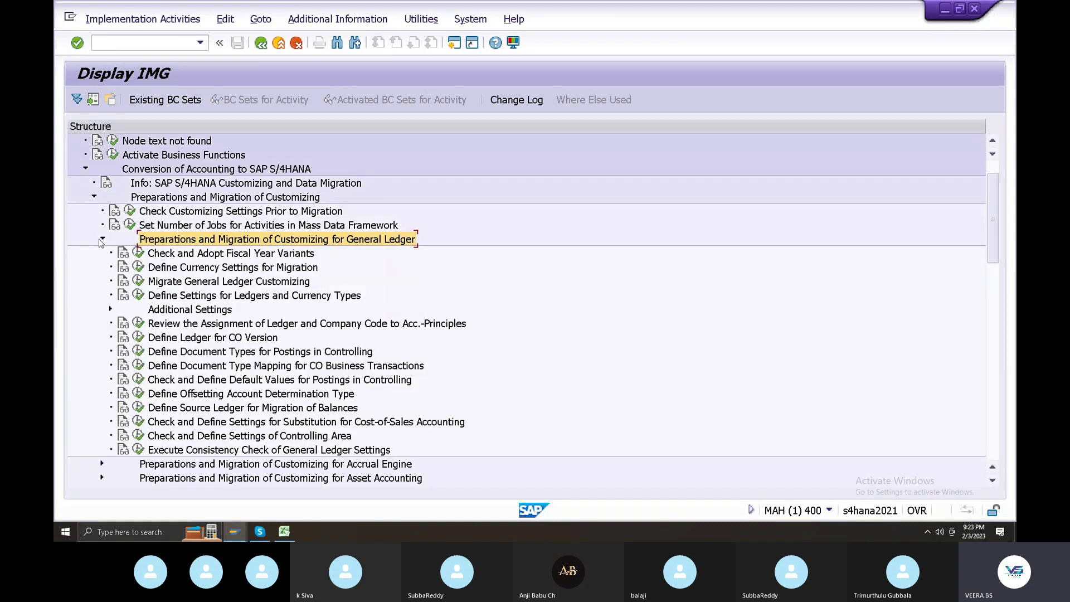
# - Open Check and Adopt Fiscal Year Variants and run the CO and FI comparison for controlling area DCC
pyautogui.click(210, 256)
pyautogui.click(139, 254)
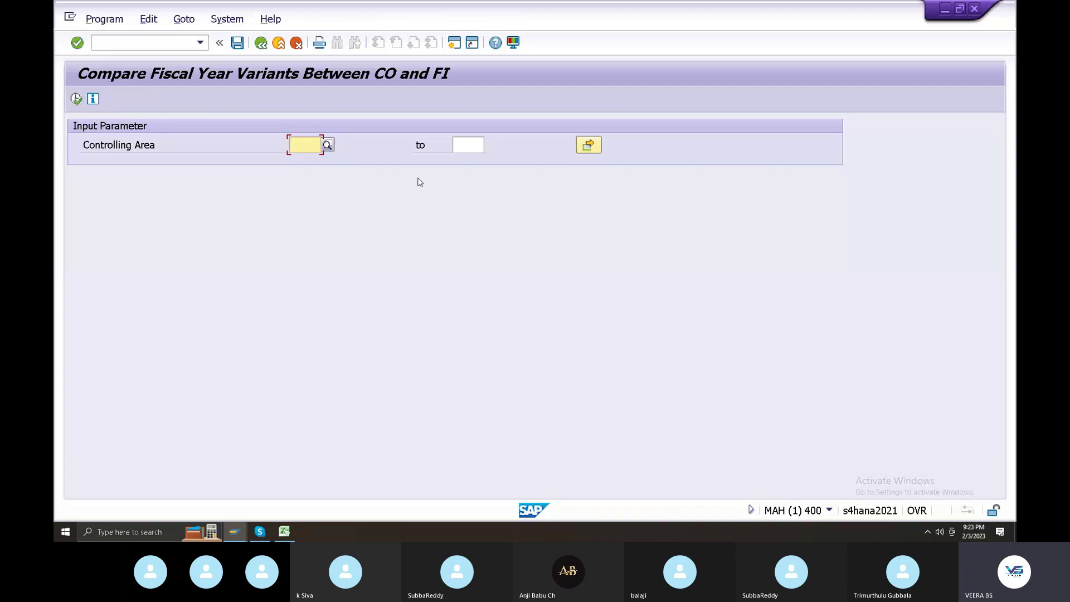
pyautogui.write('DCC')
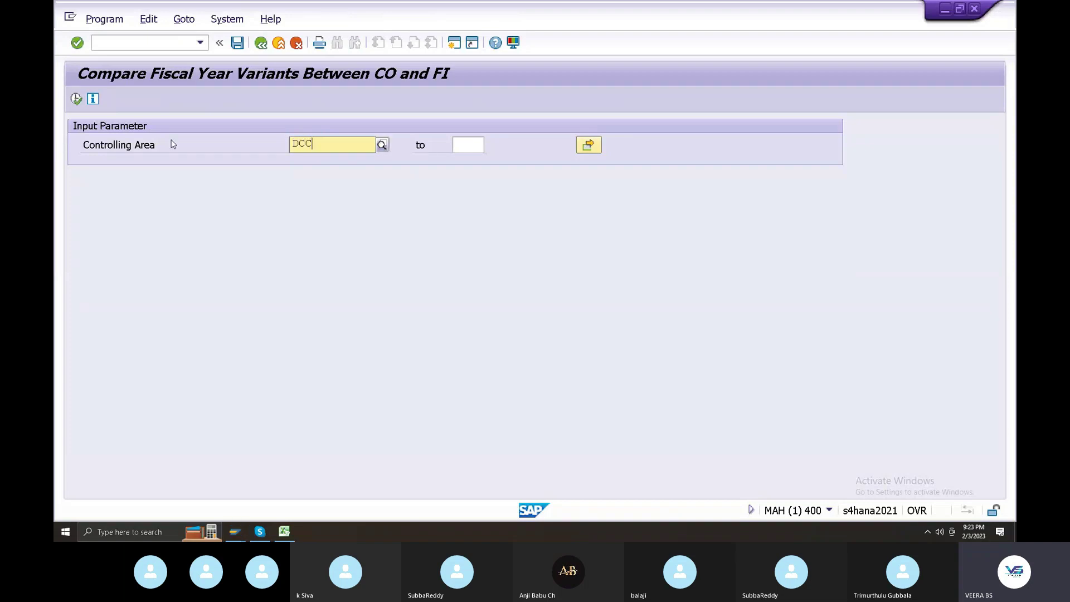
pyautogui.click(78, 99)
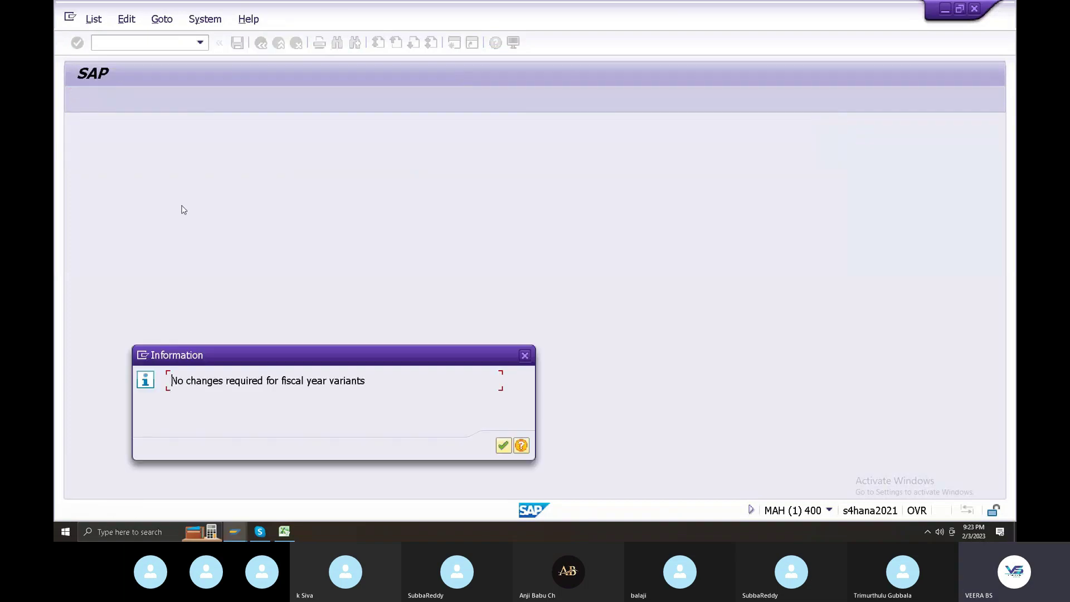
pyautogui.click(503, 446)
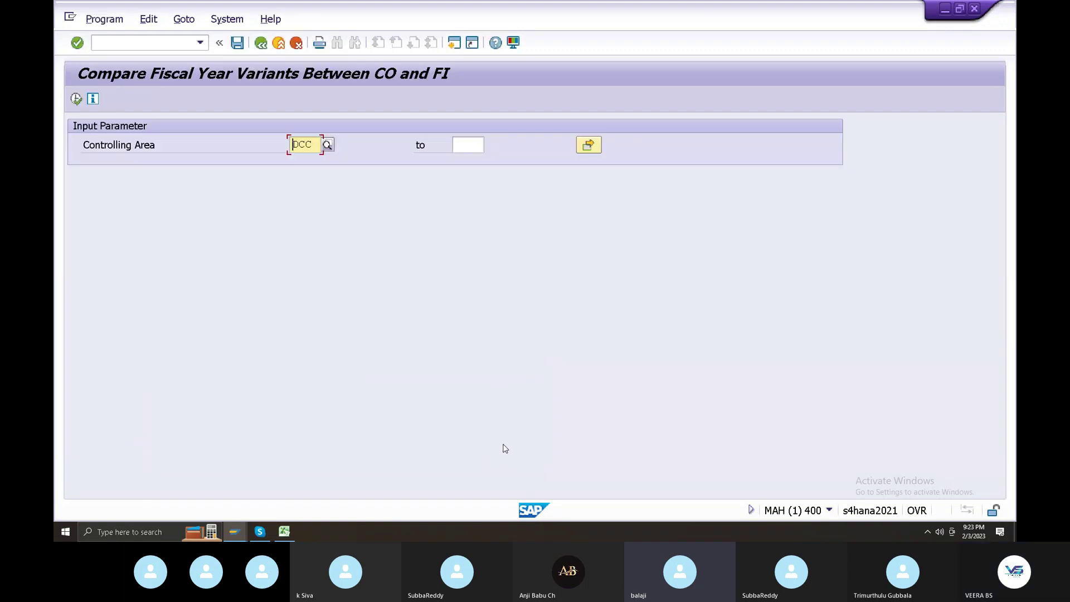
# - Look up controlling area DBC, run the fiscal year variant comparison for it, and return to the IMG
pyautogui.click(325, 147)
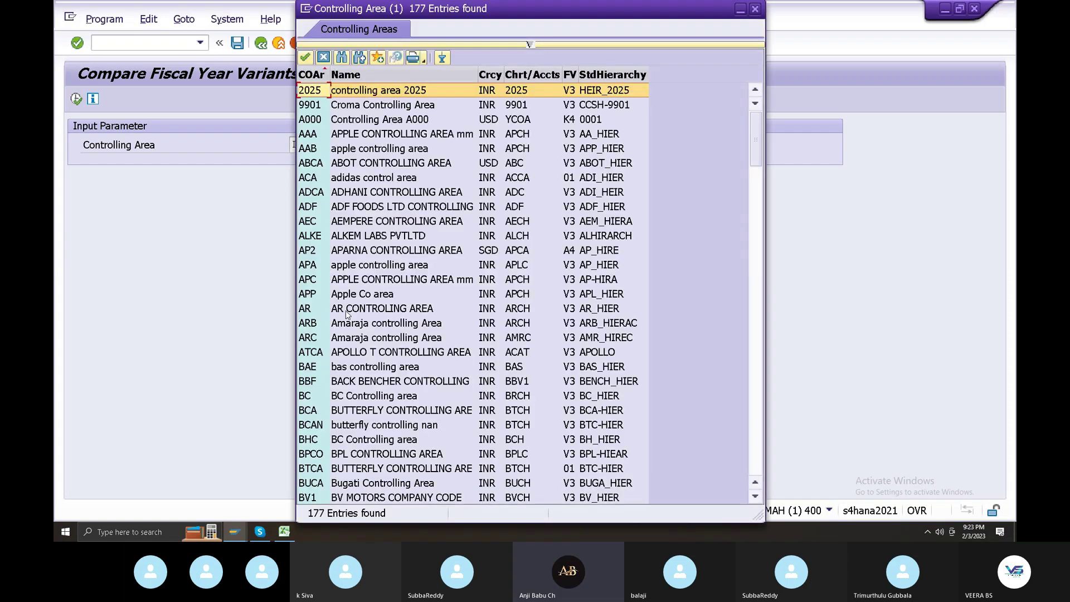
pyautogui.scroll(-6, 339, 297)
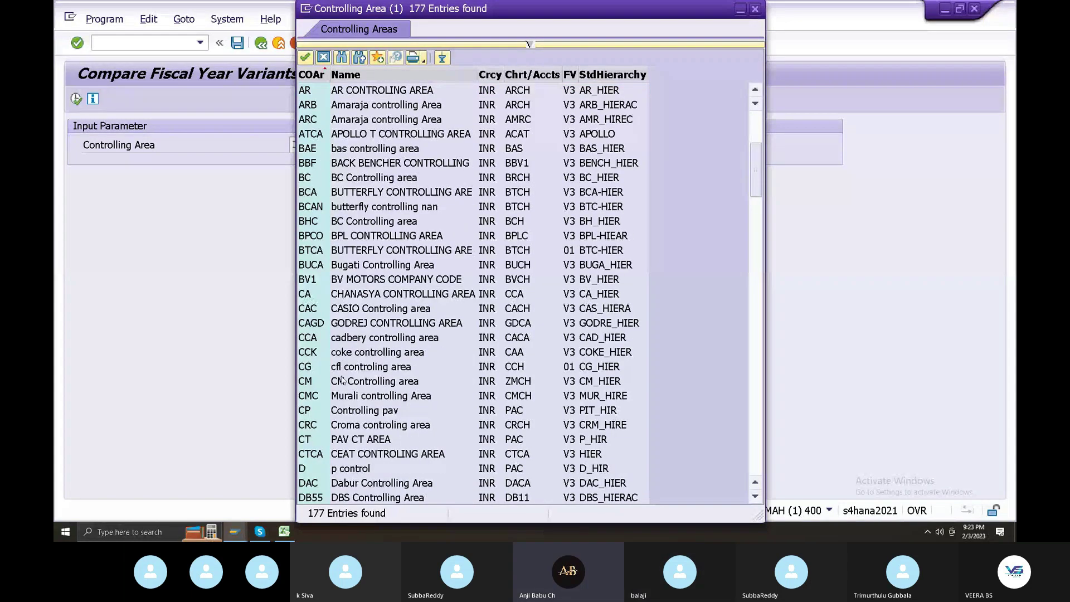
pyautogui.scroll(-5, 336, 365)
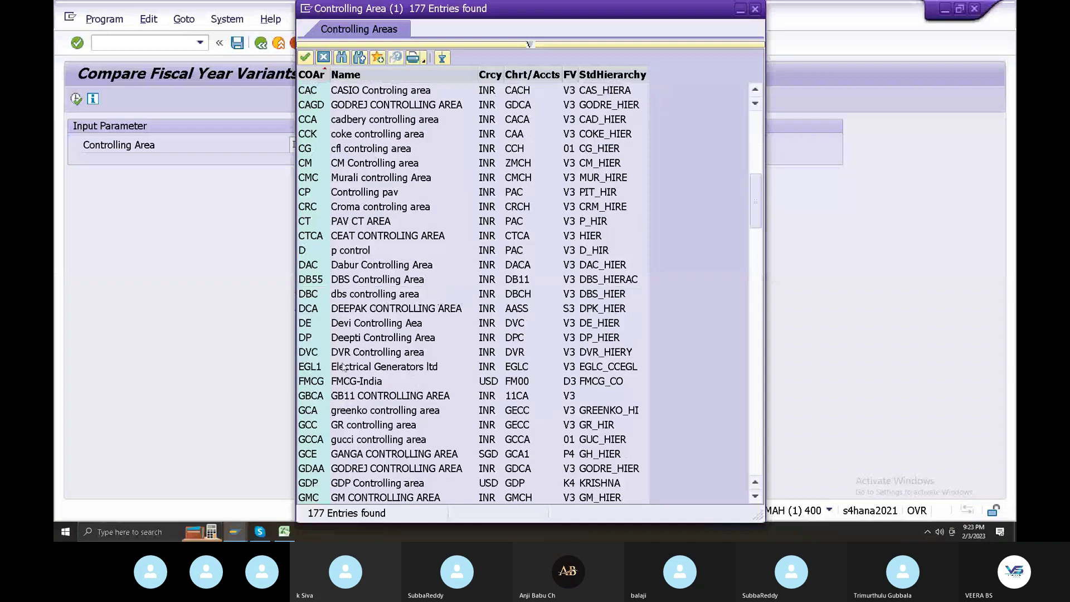
pyautogui.doubleClick(340, 299)
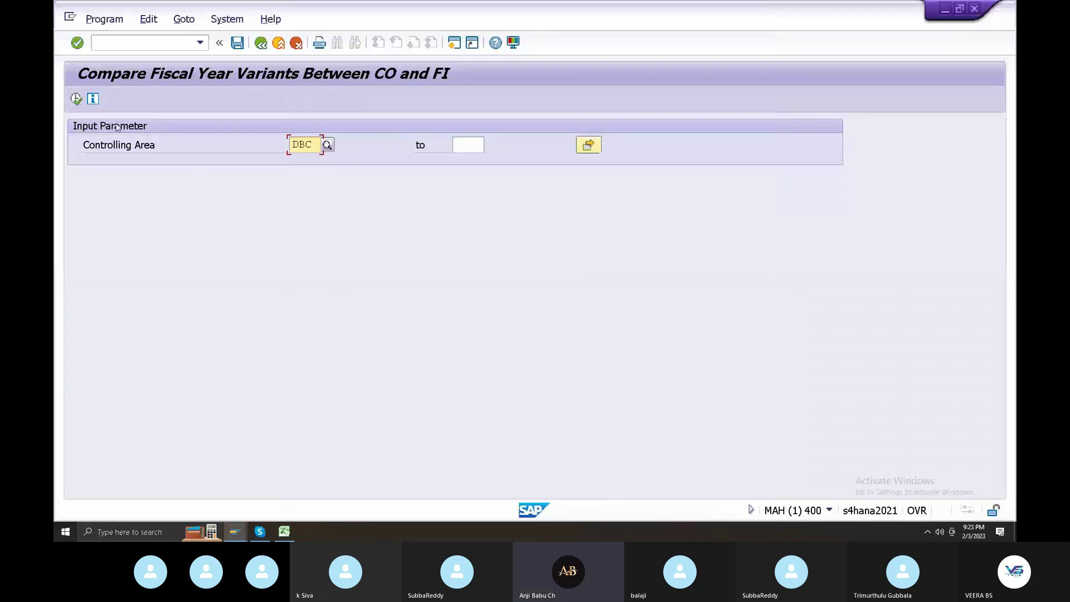
pyautogui.click(76, 99)
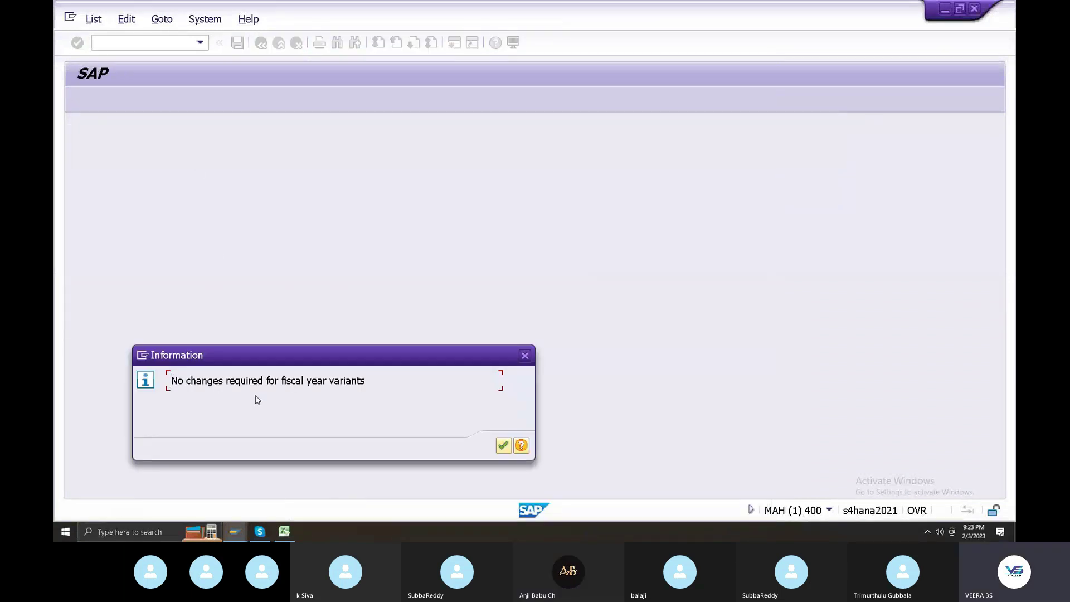
pyautogui.click(504, 447)
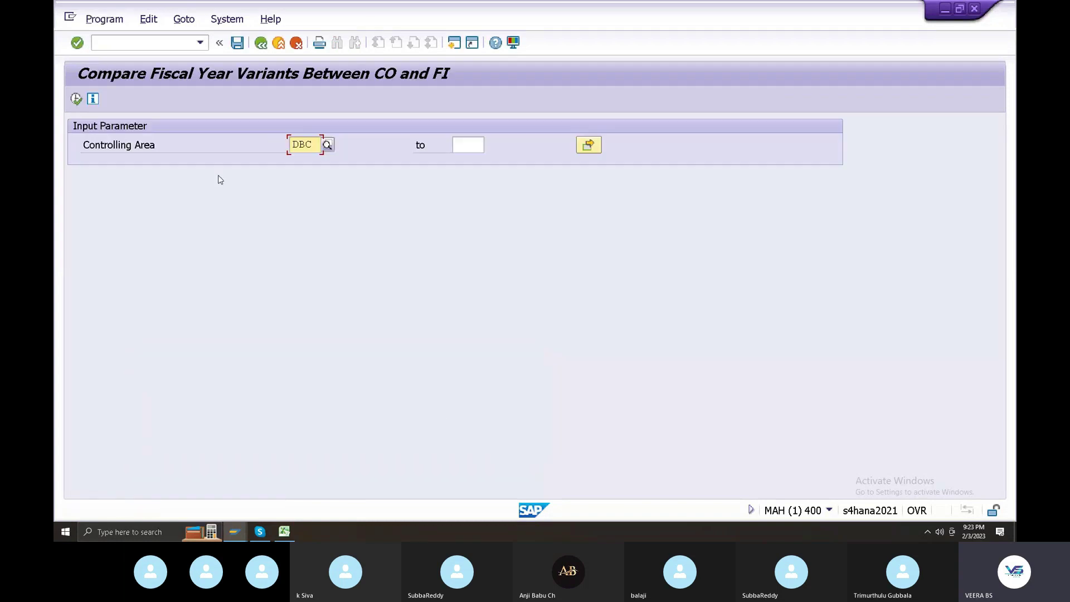
pyautogui.click(261, 43)
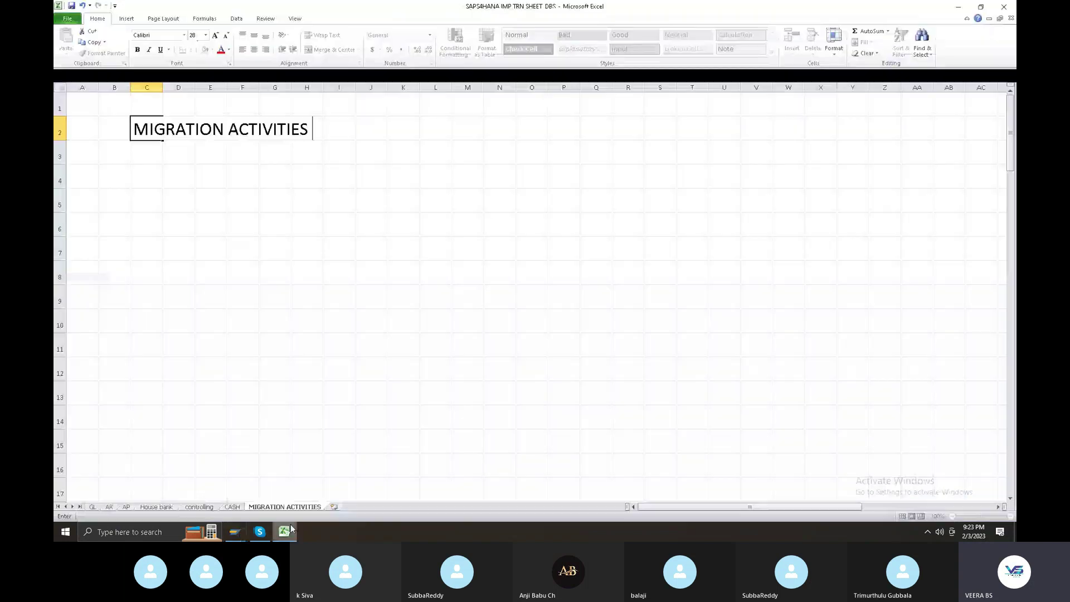
# - Switch to Excel and enter "CHECK Adopt fiscal year variant" in cell D4 of the MIGRATION ACTIVITIES sheet
pyautogui.click(284, 531)
pyautogui.click(186, 176)
pyautogui.write('CHECK ')
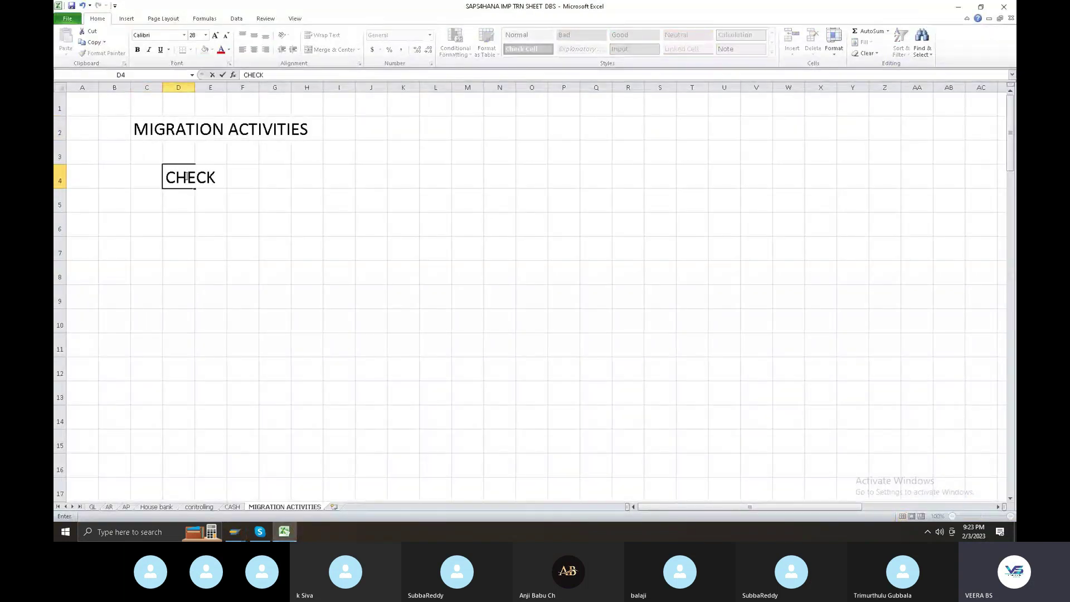
pyautogui.write('AD')
pyautogui.press('BackSpace')
pyautogui.write('dopt fiscal year vai')
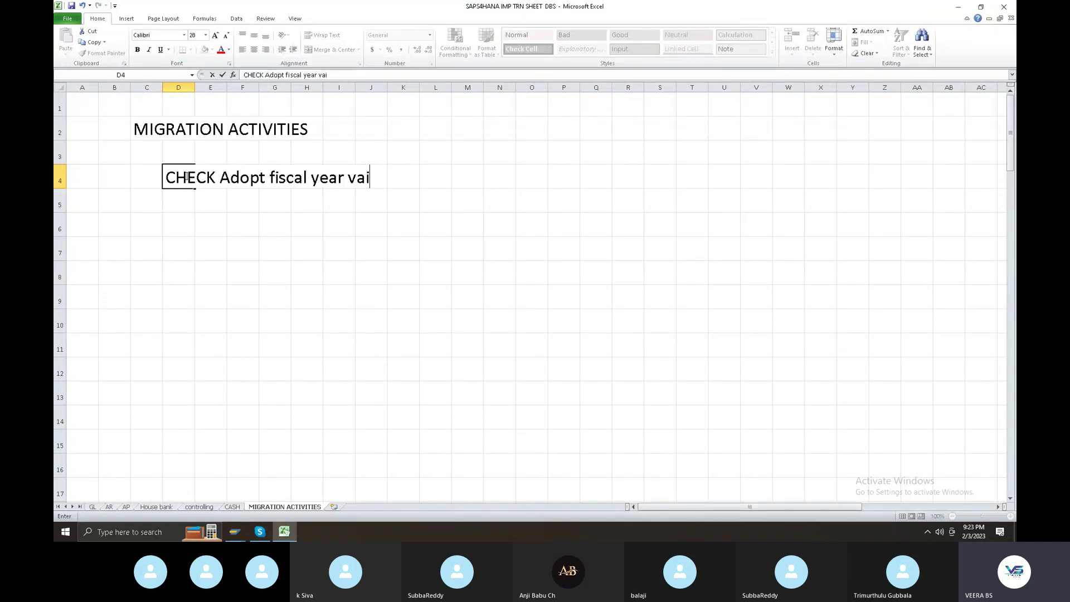
pyautogui.press('BackSpace')
pyautogui.write('riant')
# - Enter the note "check the system with controlling area" in cell M4, beside the fiscal year variant activity
pyautogui.click(458, 174)
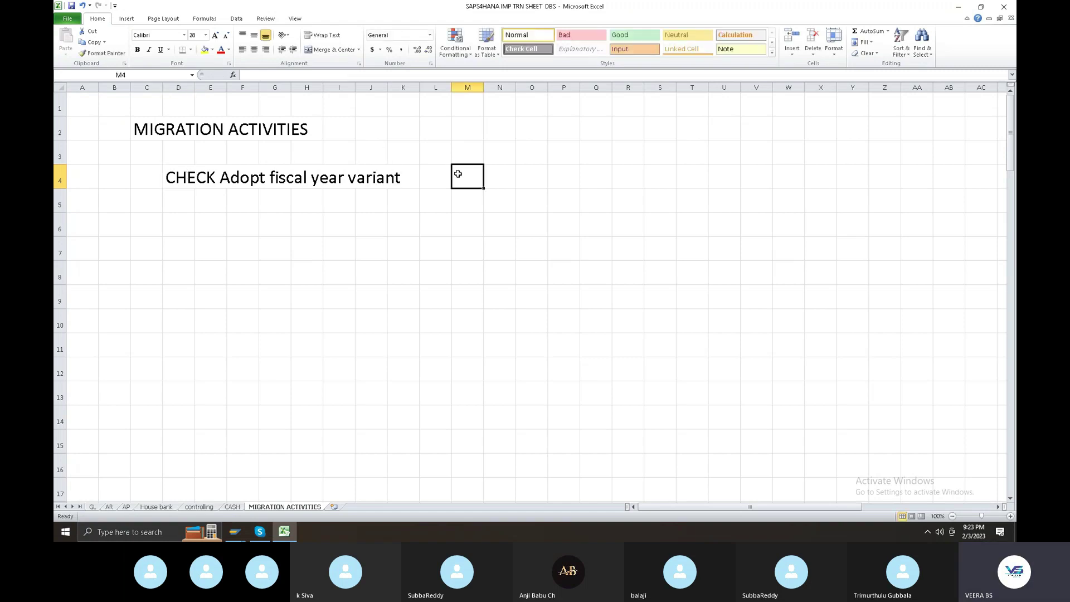
pyautogui.write('check ')
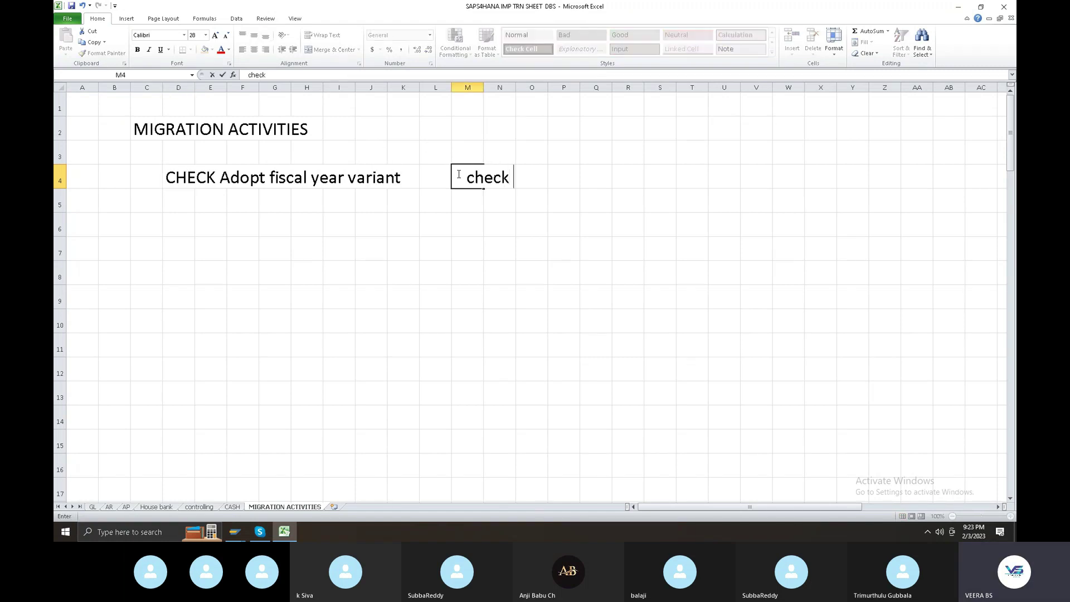
pyautogui.write('the system  ')
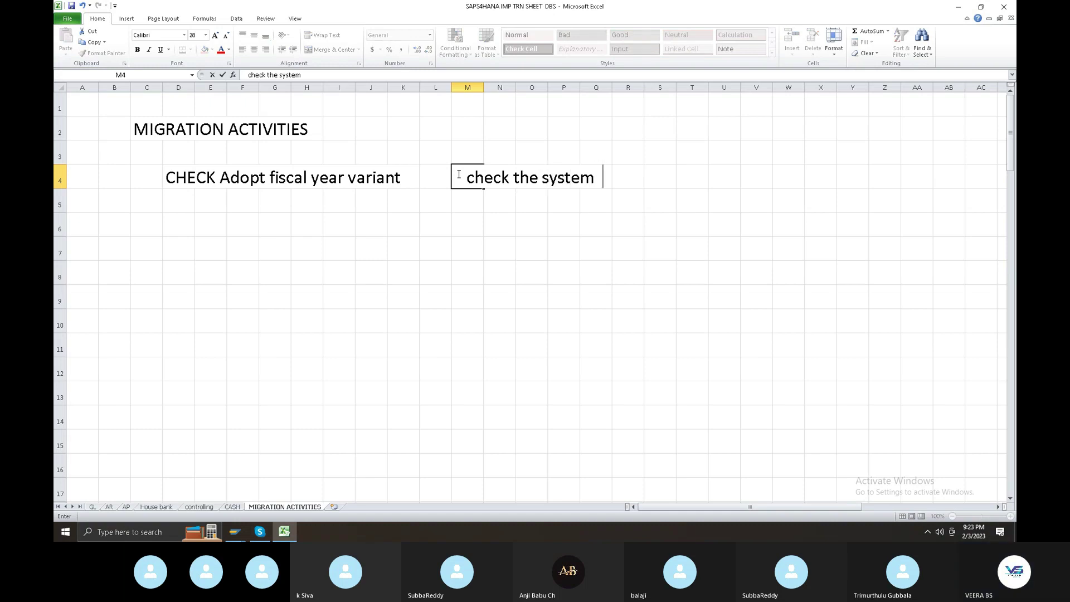
pyautogui.write('with control')
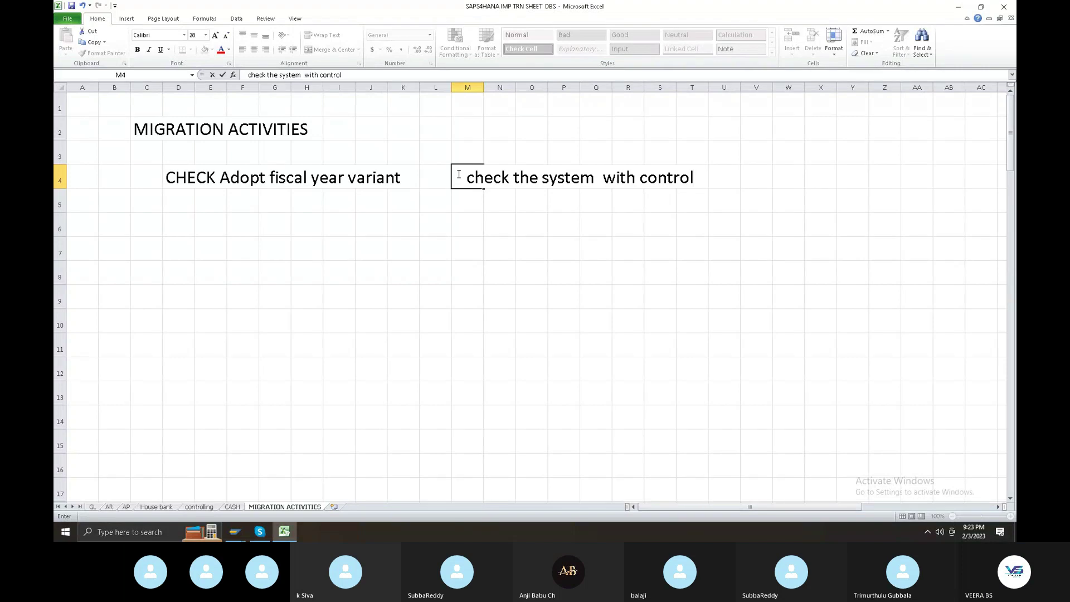
pyautogui.write('ling area')
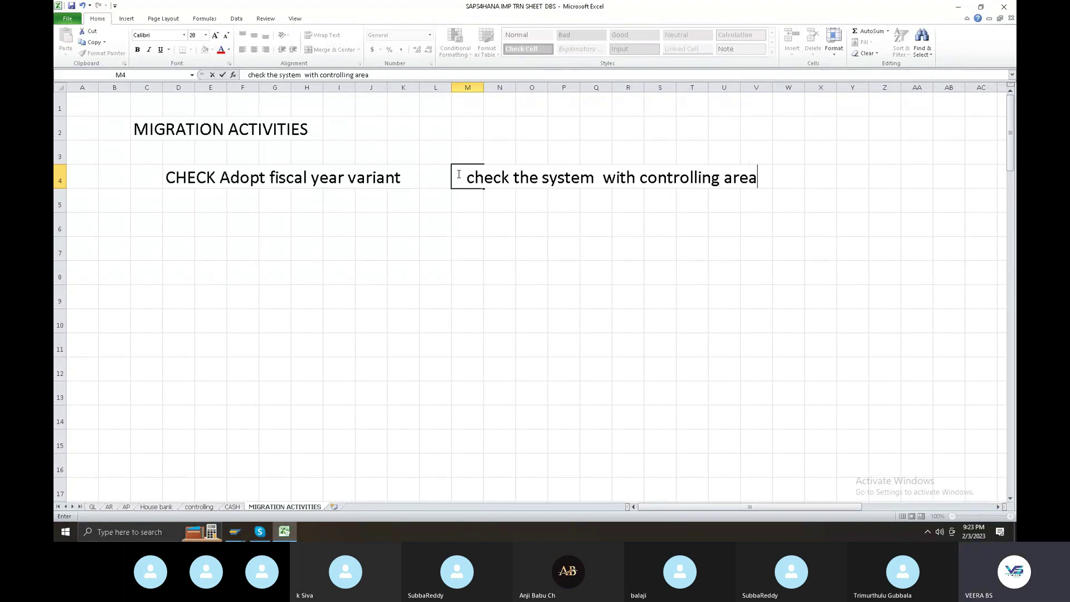
pyautogui.write('a]')
pyautogui.press('BackSpace')
pyautogui.press('BackSpace')
# - Switch to SAP, open Define Currency Settings for Migration and set the exchange rate type to P Standard translation for cost planning
pyautogui.click(234, 532)
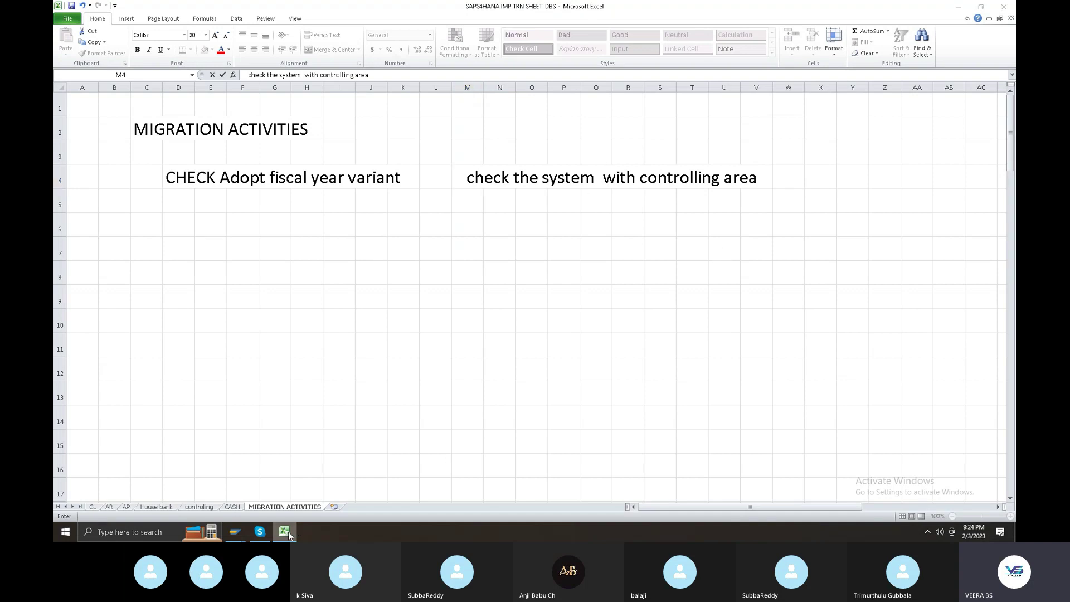
pyautogui.click(174, 272)
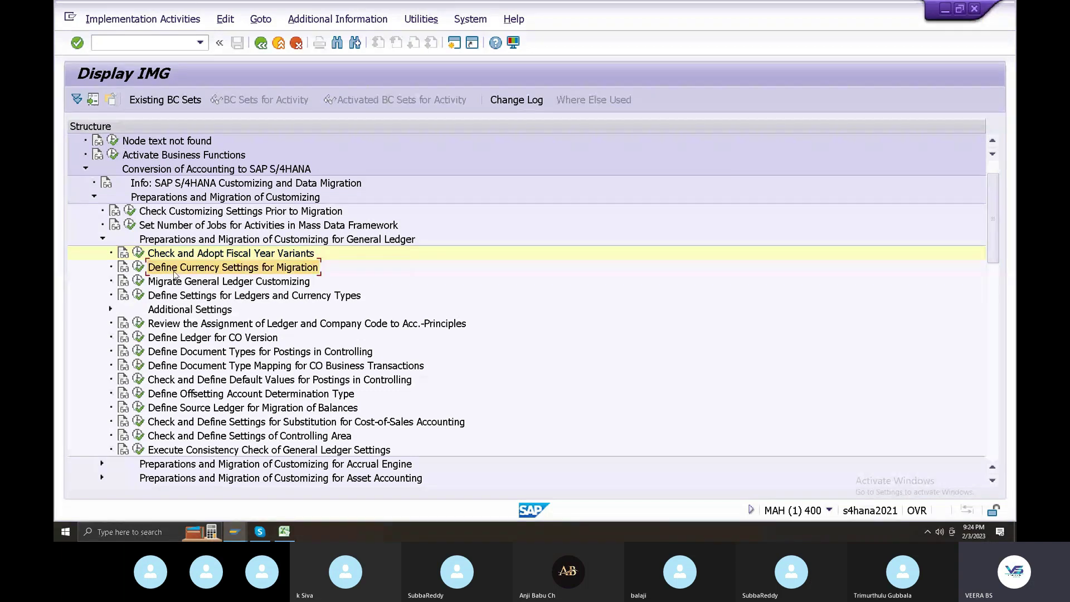
pyautogui.doubleClick(174, 272)
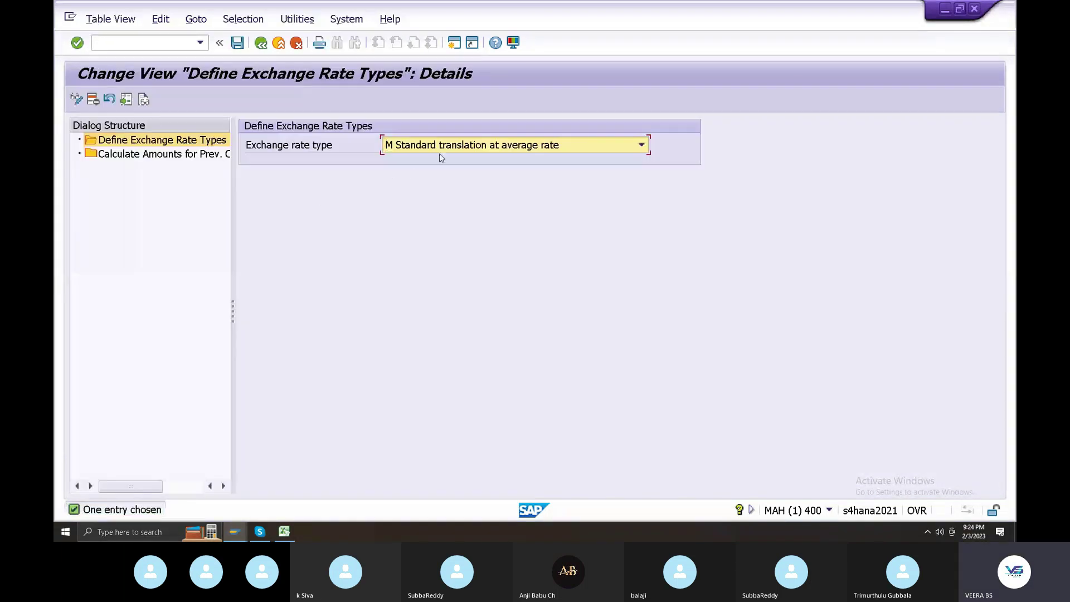
pyautogui.click(455, 146)
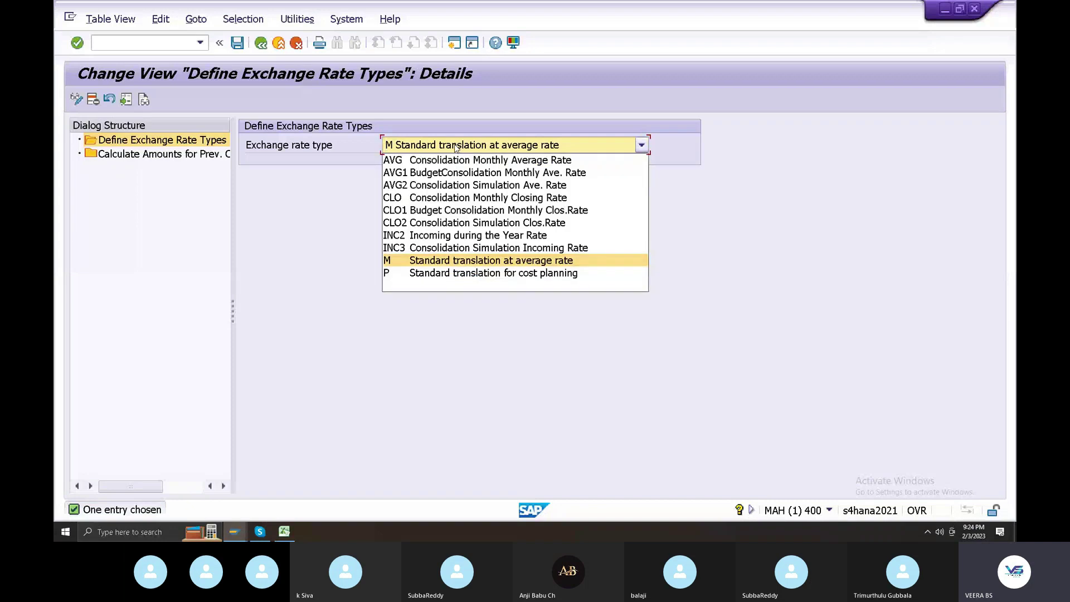
pyautogui.click(447, 273)
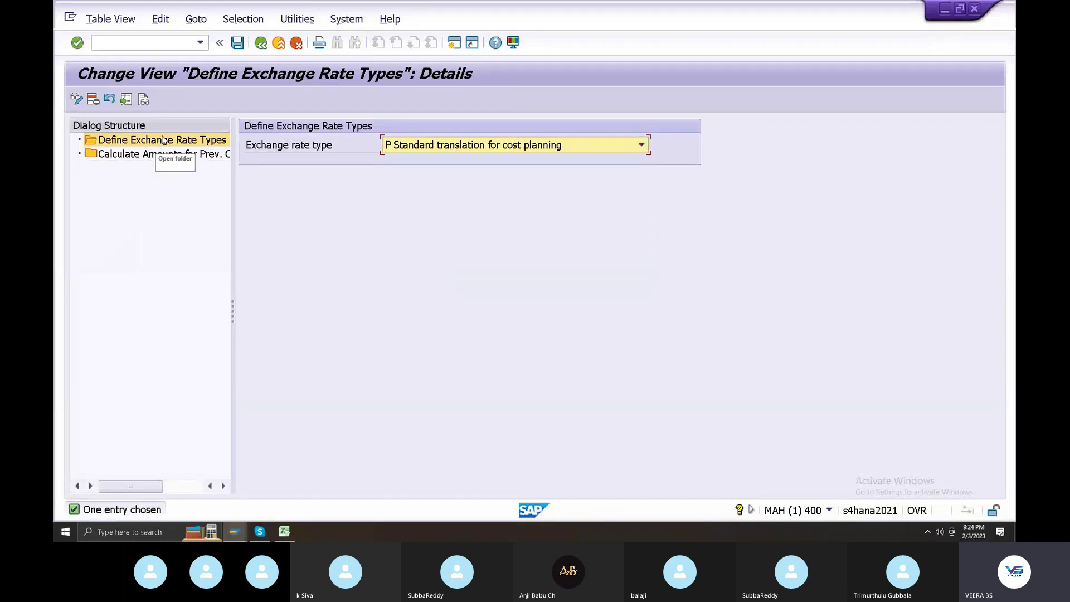
# - Set previously CO specific currencies to "According to FI Currency Customizing" and their transaction currencies to "Use Document Currency for All Valuations"
pyautogui.doubleClick(188, 155)
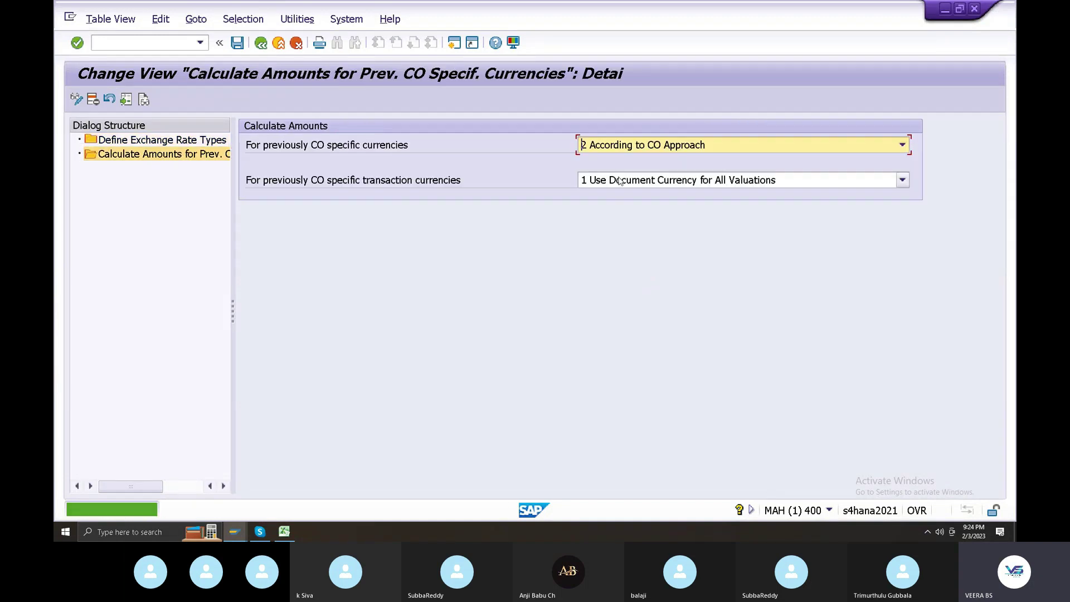
pyautogui.click(642, 145)
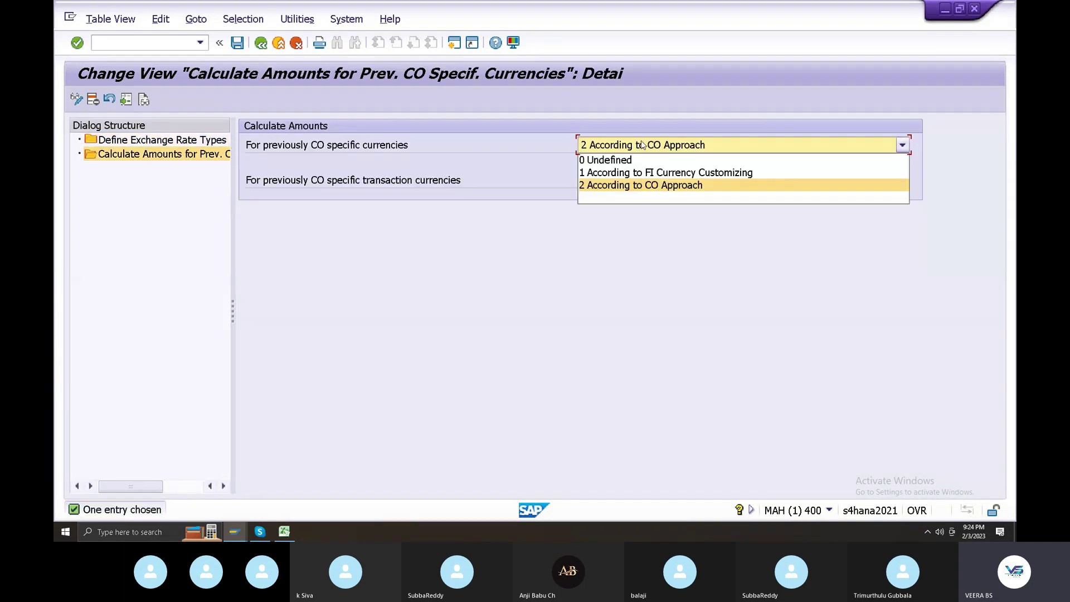
pyautogui.click(643, 172)
pyautogui.click(638, 183)
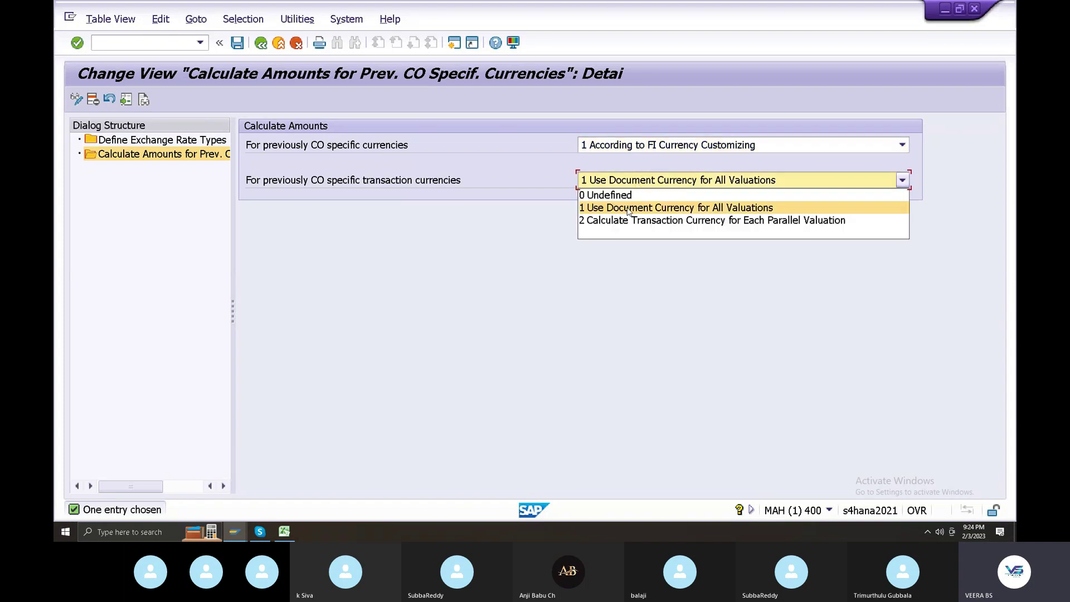
pyautogui.click(721, 211)
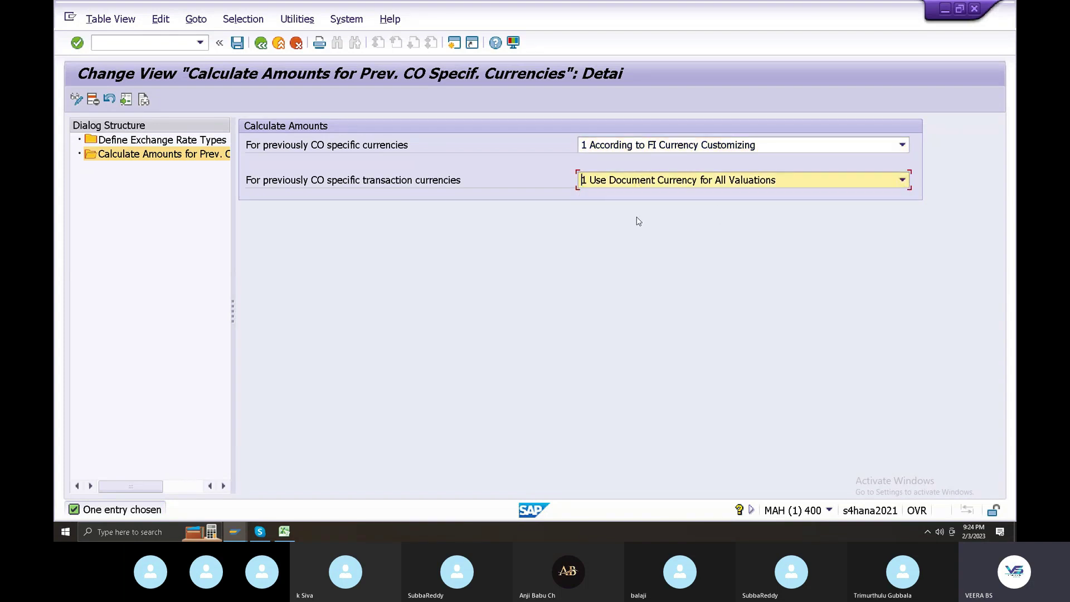
# - Set the exchange rate type to M Standard translation at average rate and save the currency settings for migration
pyautogui.doubleClick(162, 141)
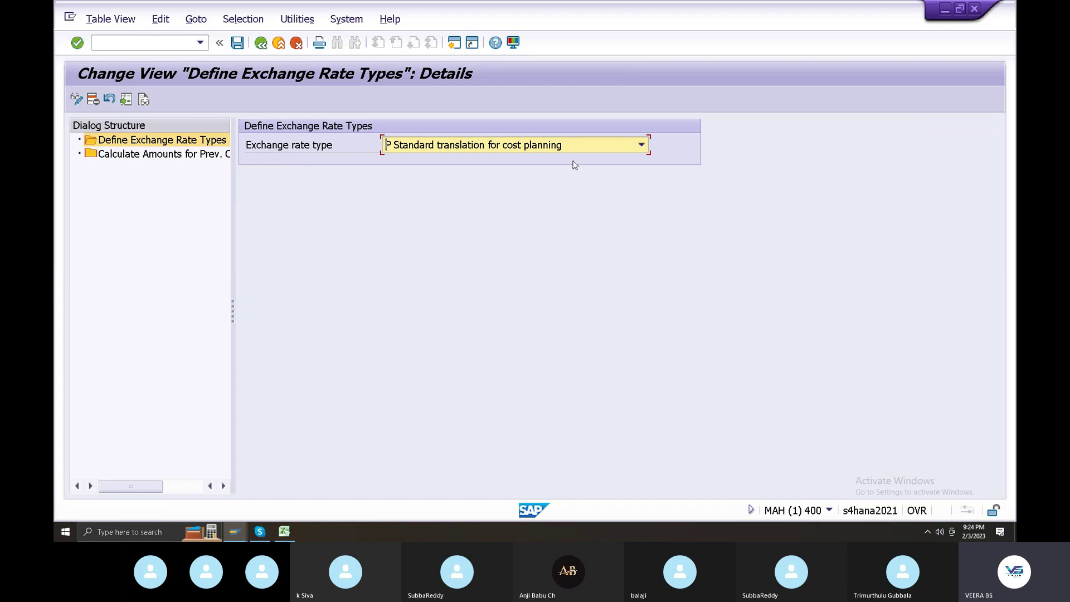
pyautogui.click(642, 144)
pyautogui.click(431, 259)
pyautogui.click(237, 42)
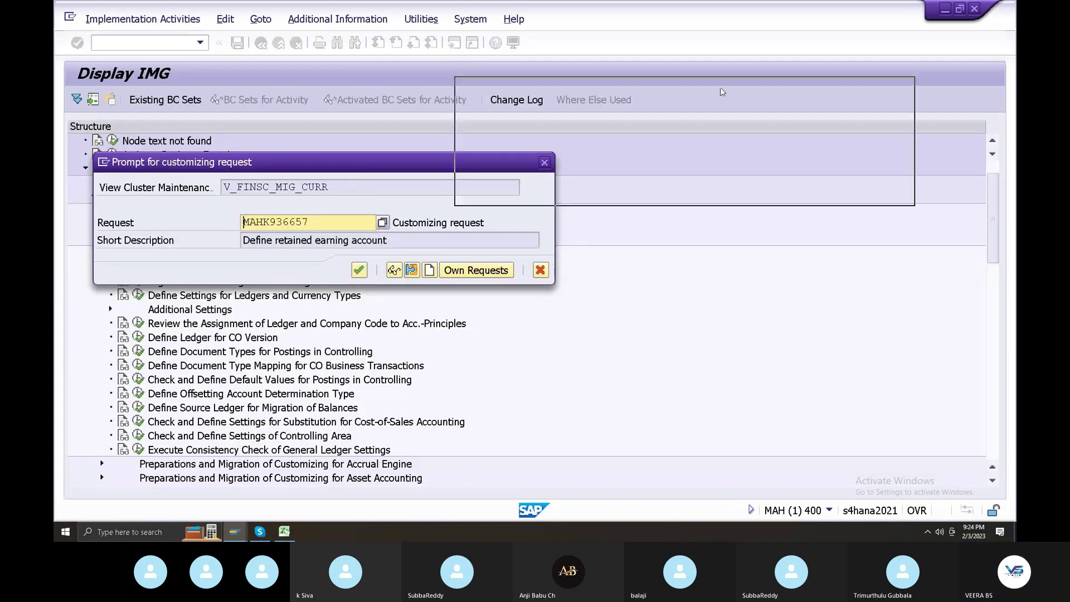
# - Create a new customizing request with the short description "Check currency settings for migration"
pyautogui.moveTo(723, 91); pyautogui.dragTo(722, 92)
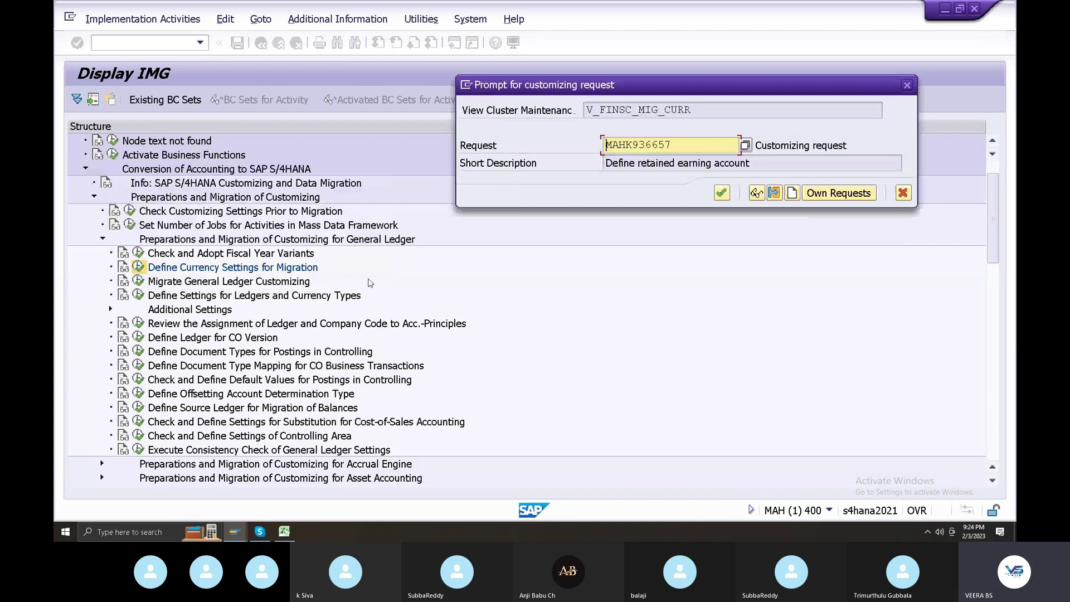
pyautogui.click(792, 193)
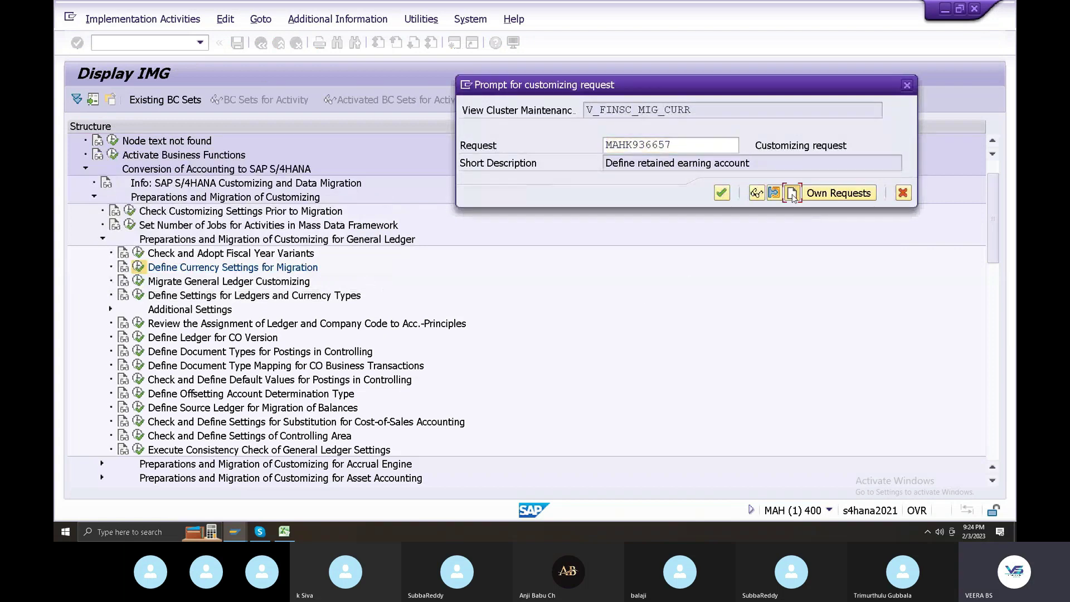
pyautogui.write('Ch')
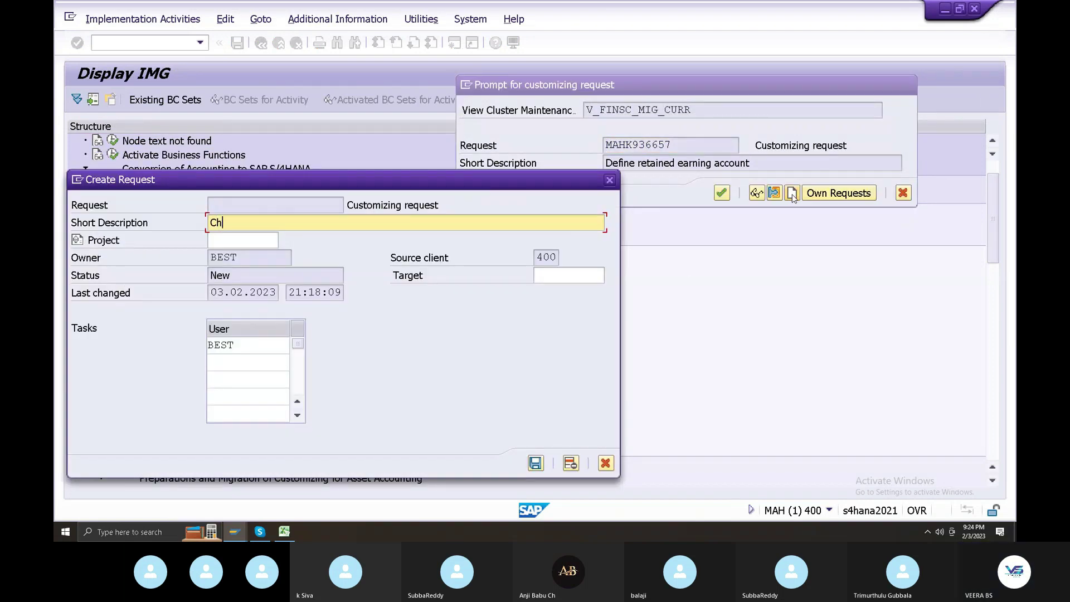
pyautogui.write('eck currency')
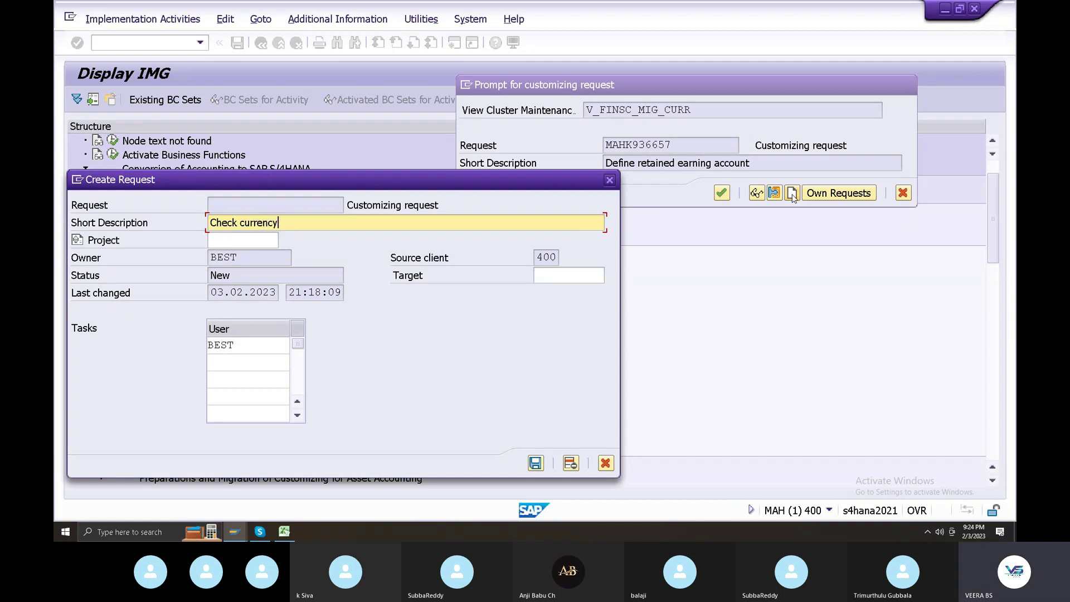
pyautogui.write(' settings for migration')
pyautogui.click(536, 463)
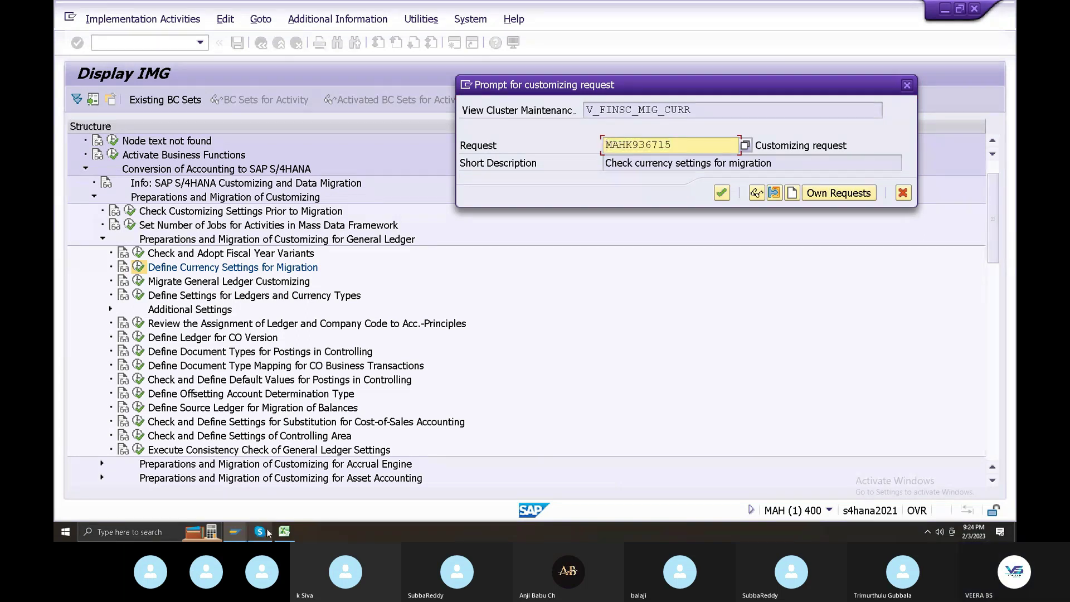
# - Switch to Excel and record the request number MAHK936715 in cell U6 of the MIGRATION ACTIVITIES sheet
pyautogui.click(284, 532)
pyautogui.click(726, 234)
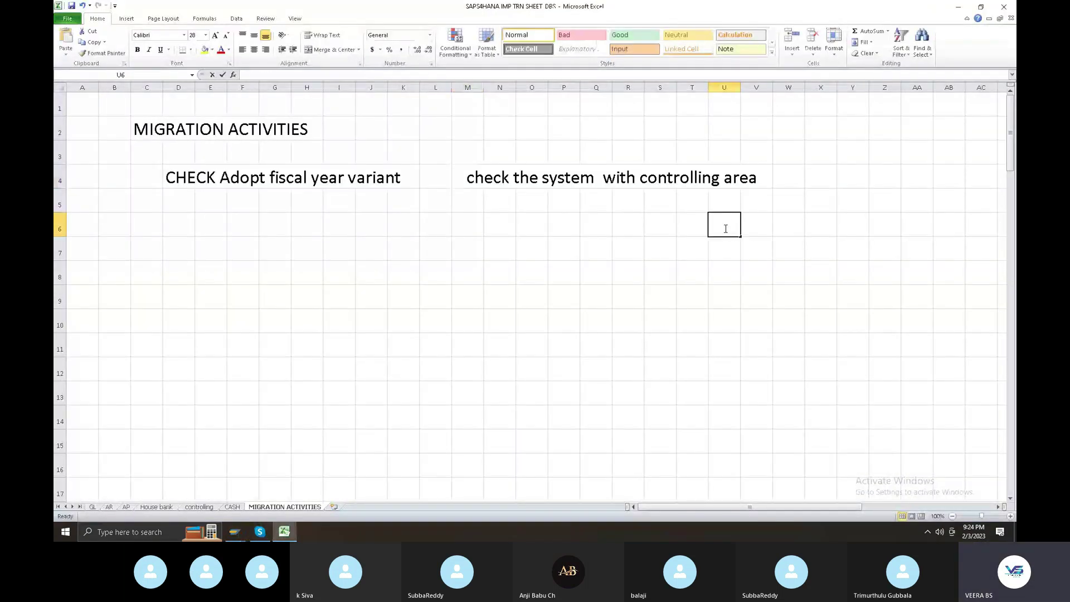
pyautogui.write('MAHK936715')
# - Copy the request's short description "Check currency settings for migration" from SAP into cell E6 of the Excel sheet
pyautogui.click(212, 225)
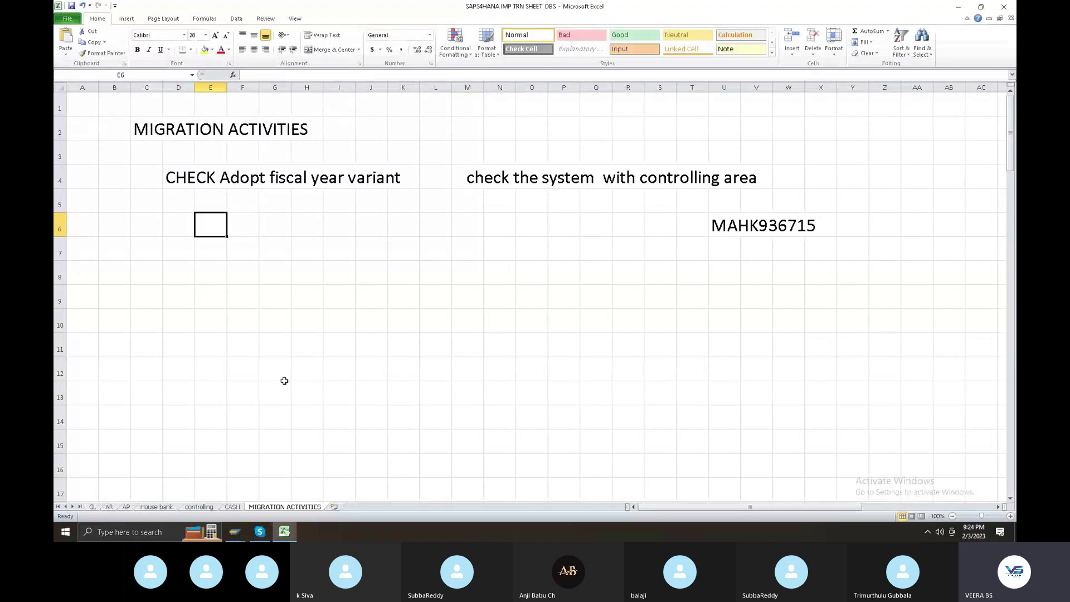
pyautogui.click(284, 531)
pyautogui.press('Tab')
pyautogui.hotkey('ctrl', 'c')
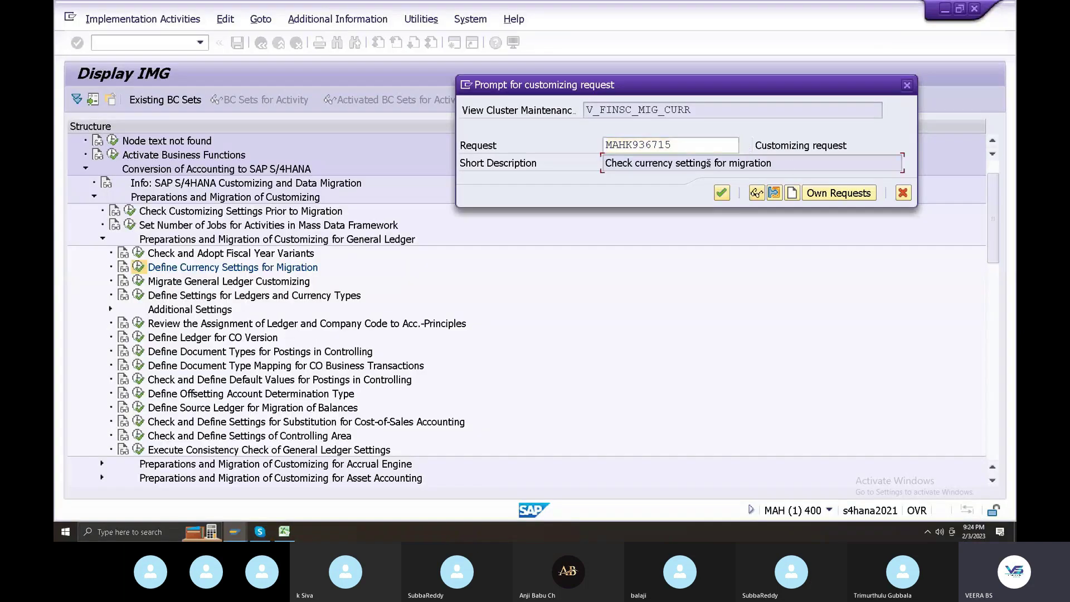
pyautogui.click(285, 531)
pyautogui.doubleClick(214, 228)
pyautogui.hotkey('ctrl', 'v')
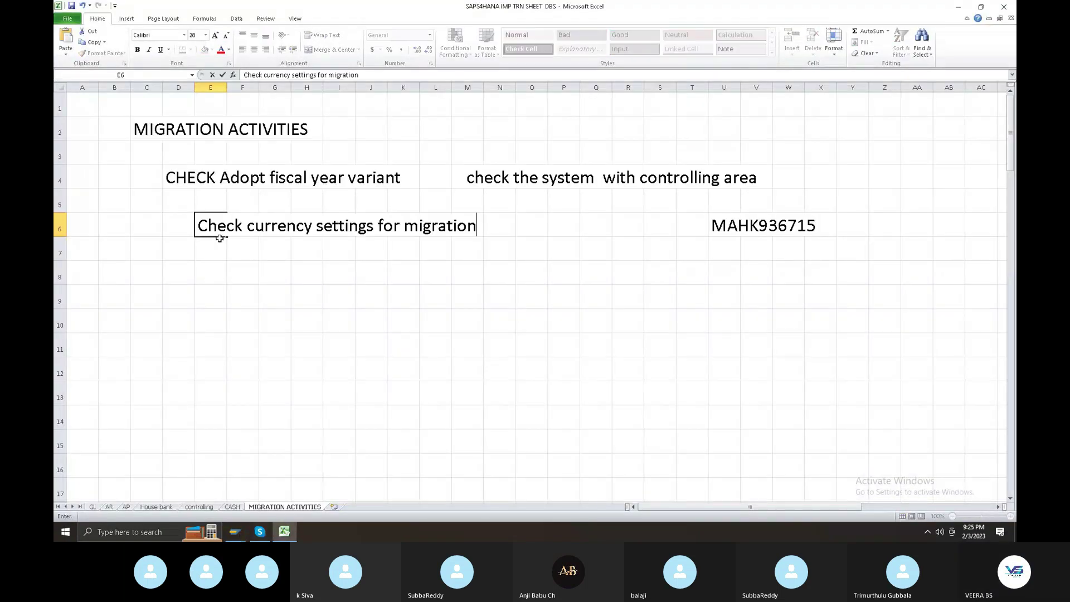
# - Switch to SAP, assign the currency settings to request MAHK936715 and reselect exchange rate type M Standard translation at average rate
pyautogui.click(284, 532)
pyautogui.click(722, 192)
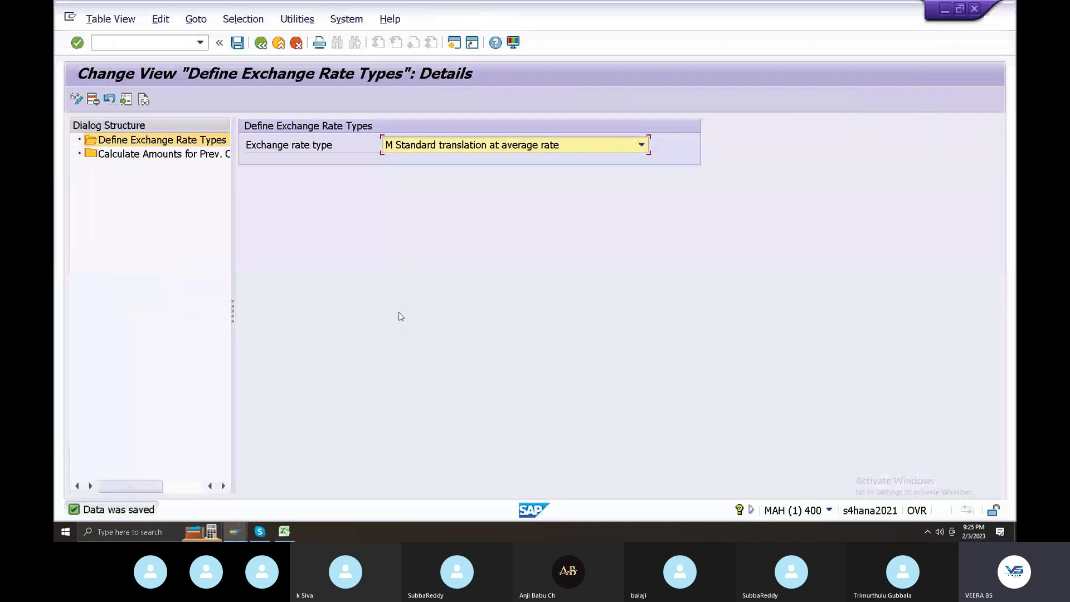
pyautogui.click(424, 148)
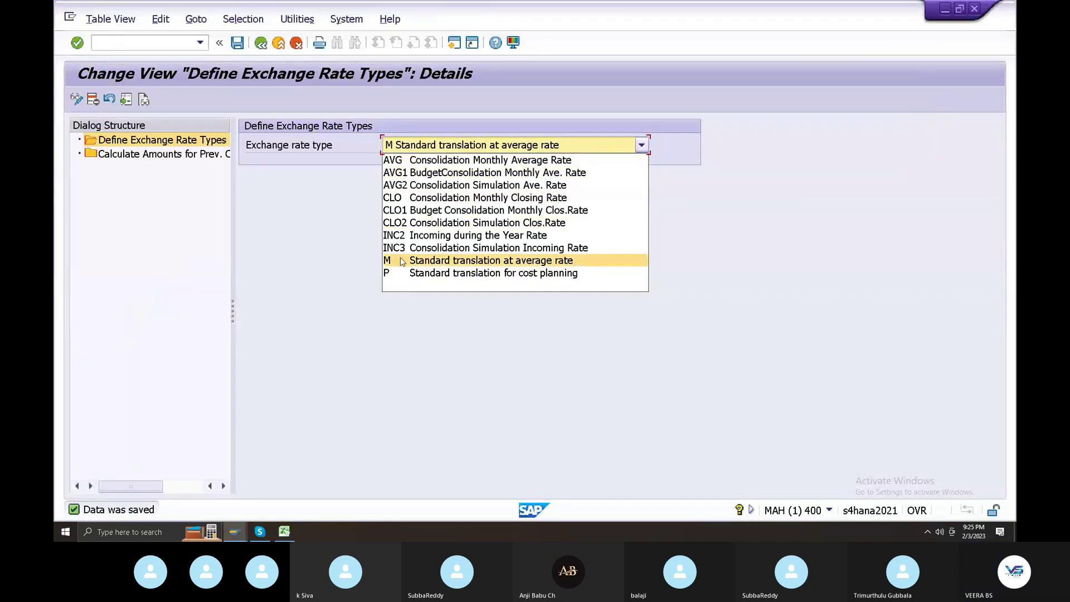
pyautogui.click(565, 260)
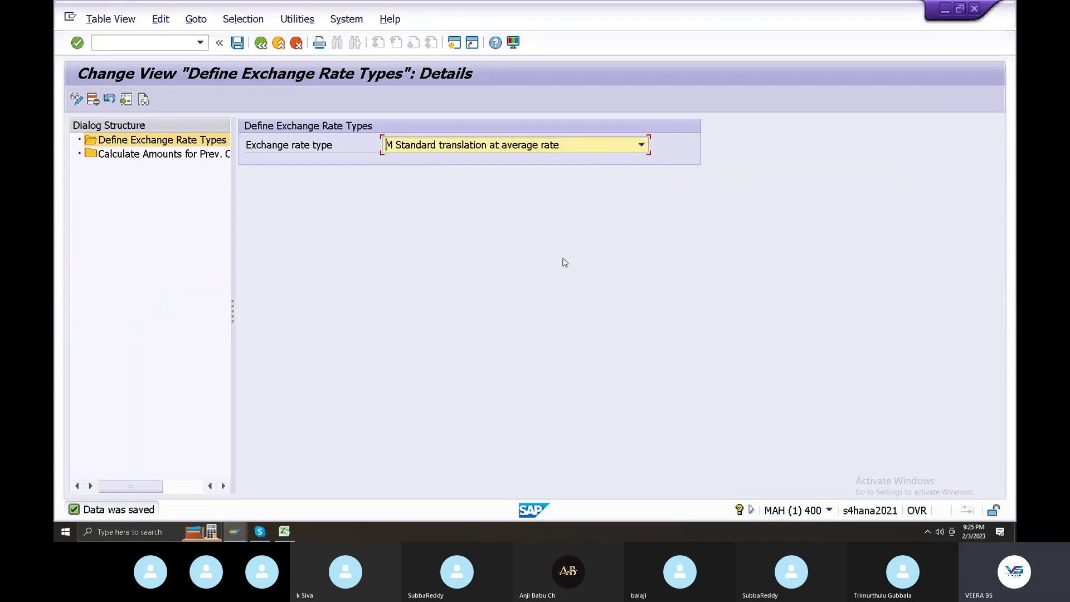
# - Set previously CO specific currencies to "According to CO Approach" and their transaction currencies to "Use Document Currency for All Valuations"
pyautogui.doubleClick(156, 146)
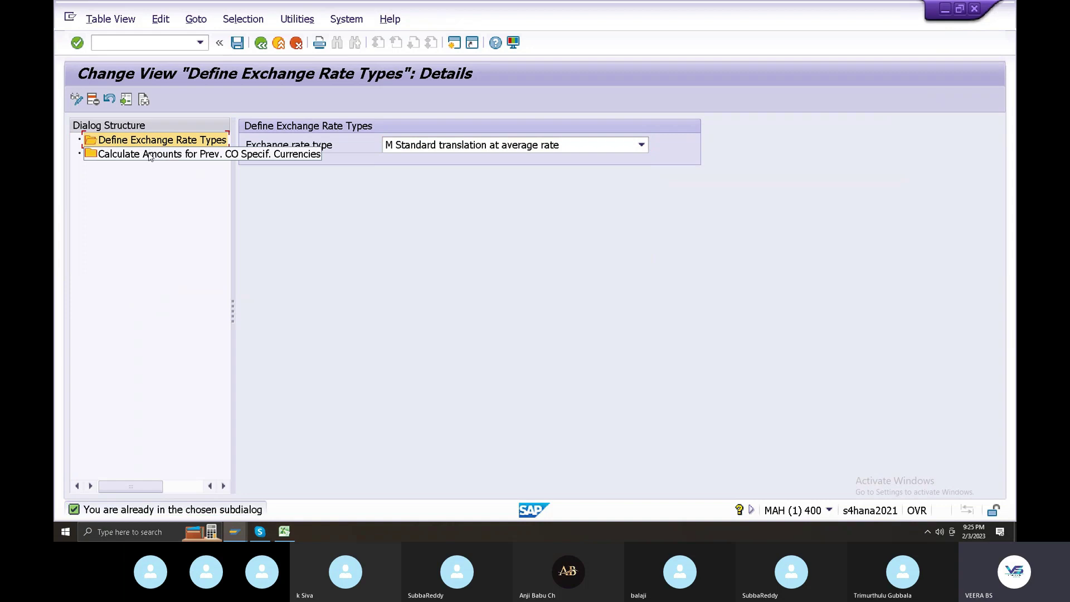
pyautogui.doubleClick(150, 155)
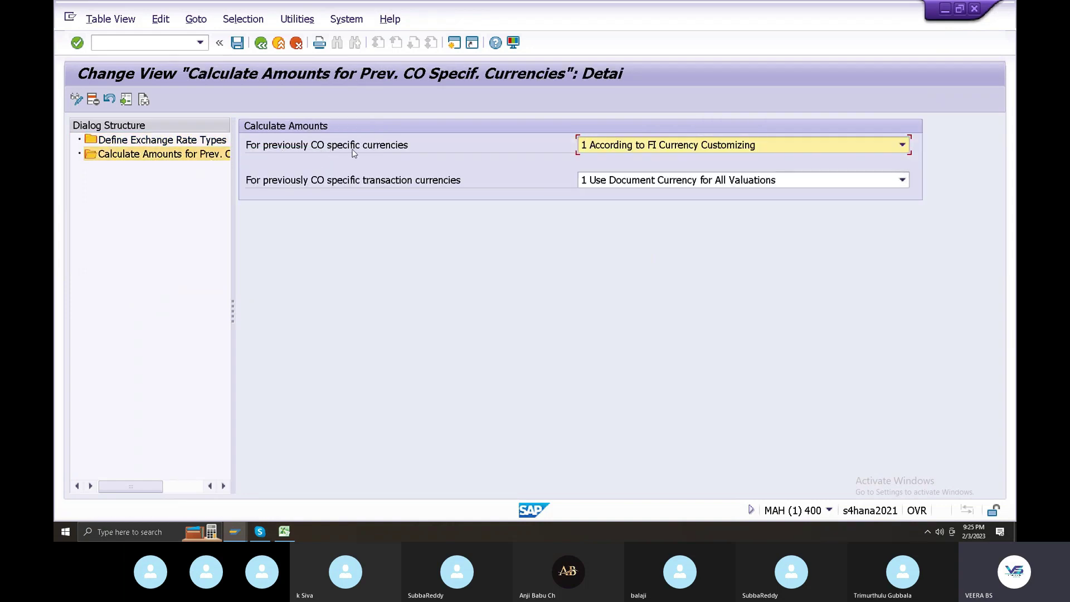
pyautogui.click(679, 148)
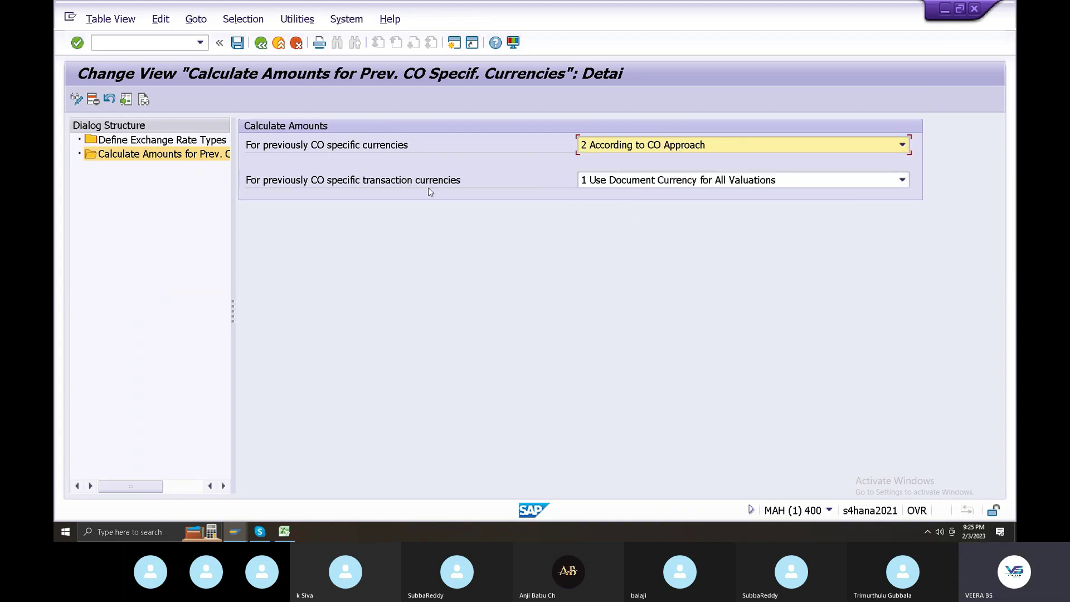
pyautogui.click(619, 180)
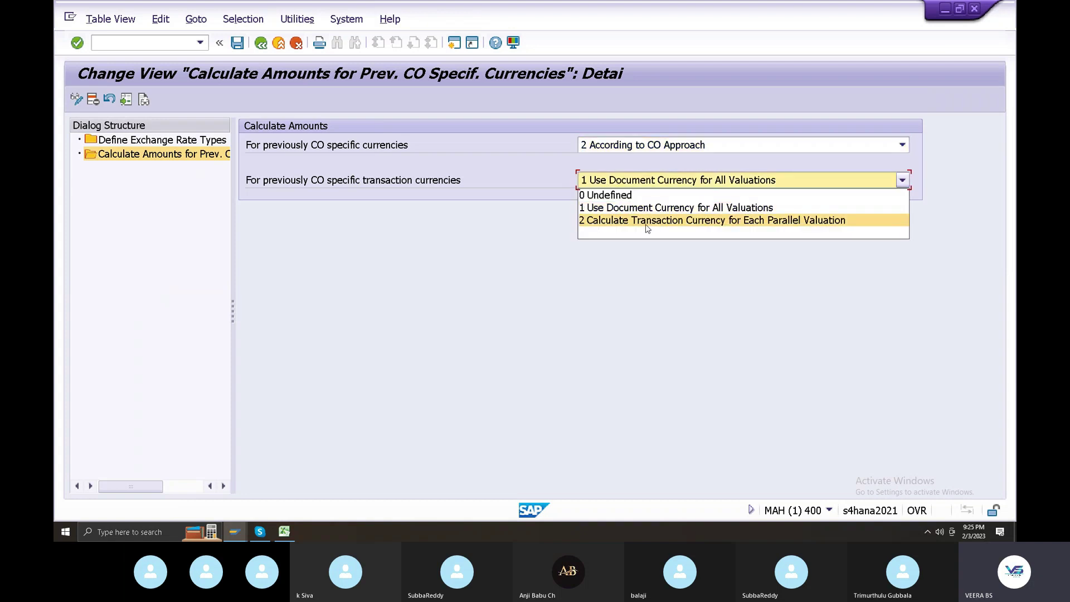
pyautogui.click(760, 210)
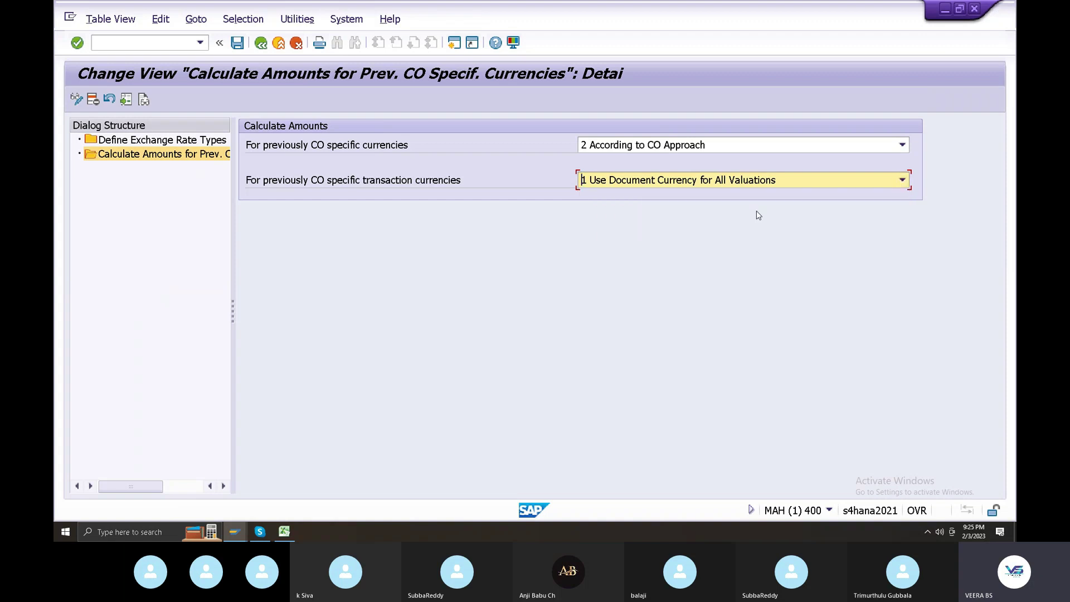
# - Save the amount calculation settings for previously CO specific currencies and return to the IMG structure
pyautogui.click(238, 44)
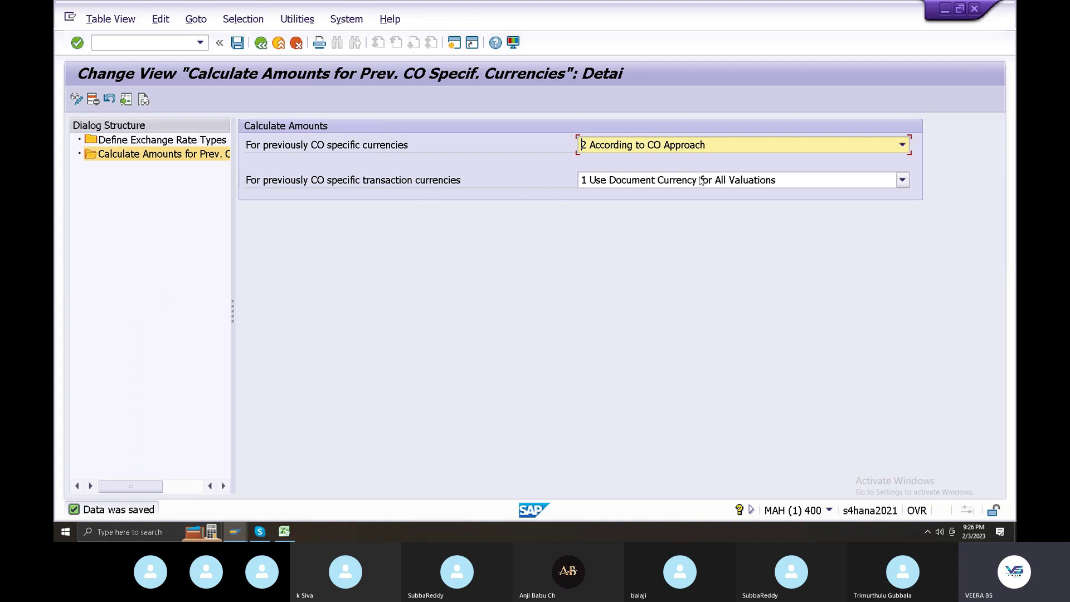
pyautogui.click(238, 43)
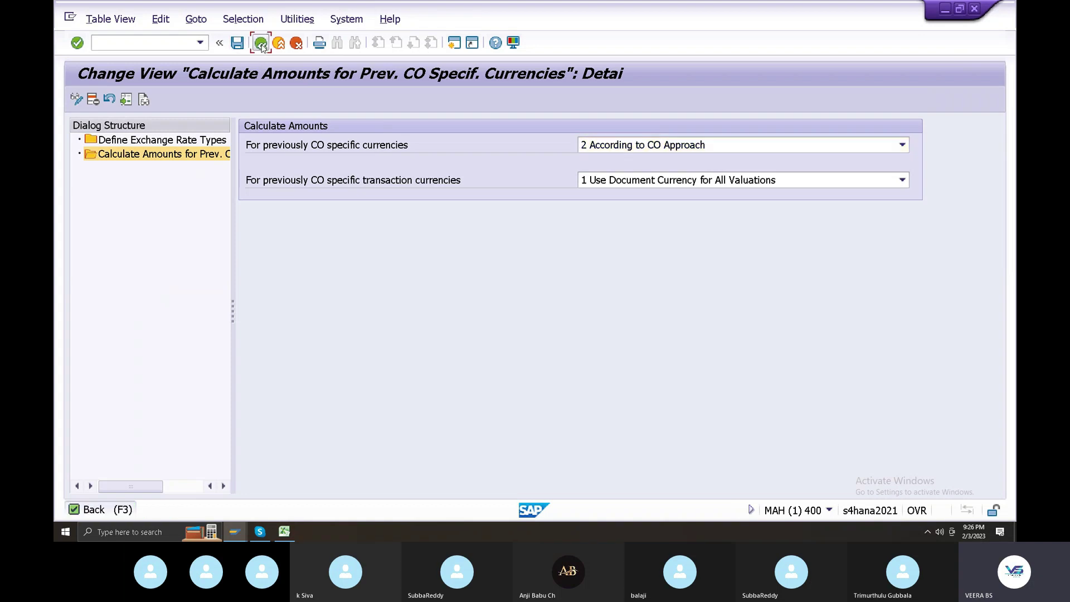
pyautogui.click(261, 43)
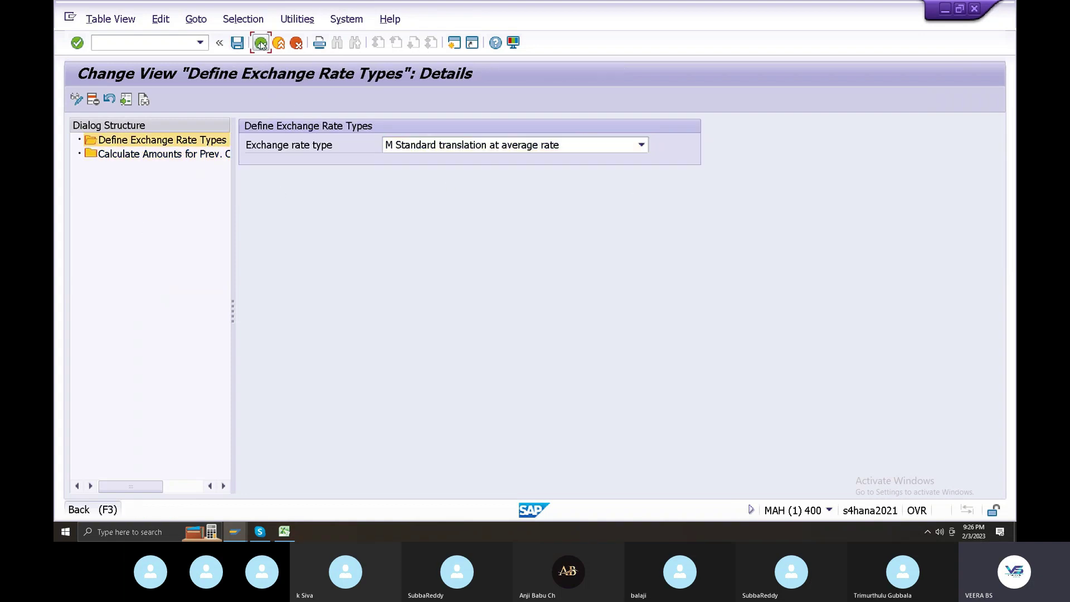
pyautogui.click(261, 43)
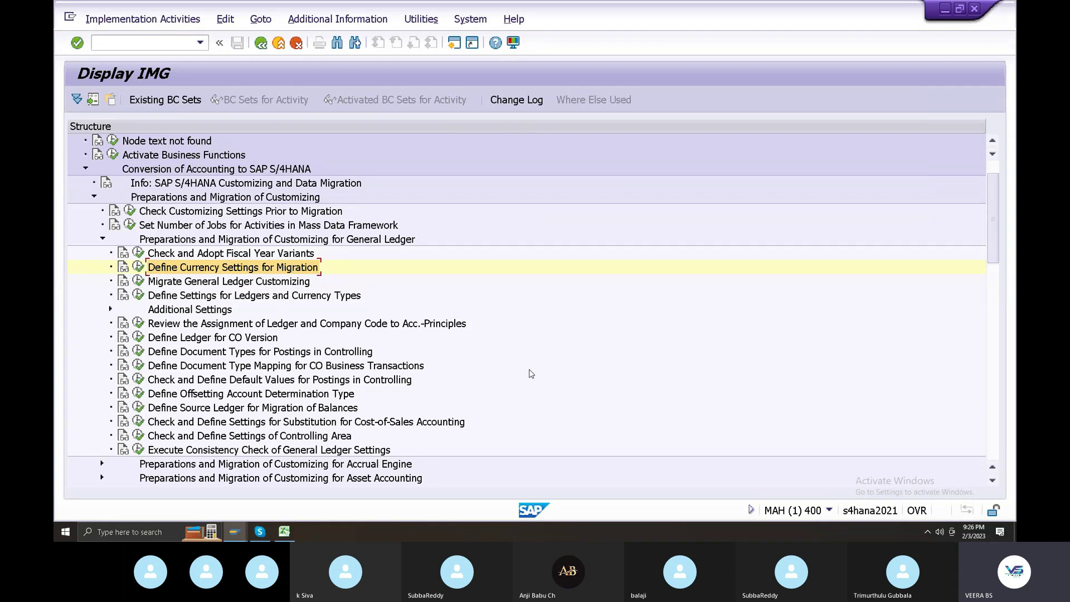
pyautogui.click(284, 533)
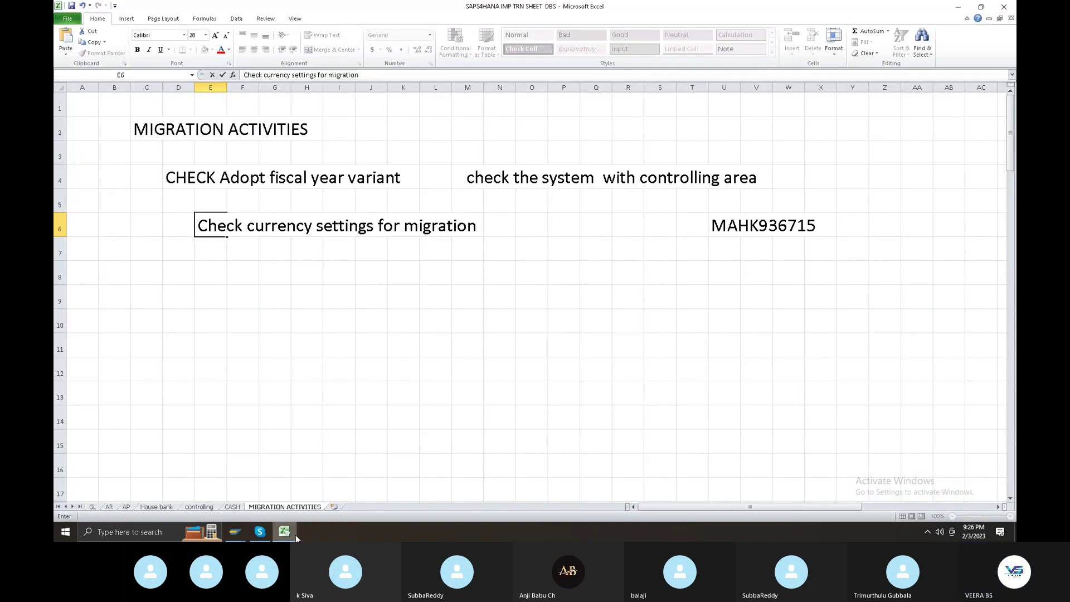
pyautogui.click(295, 534)
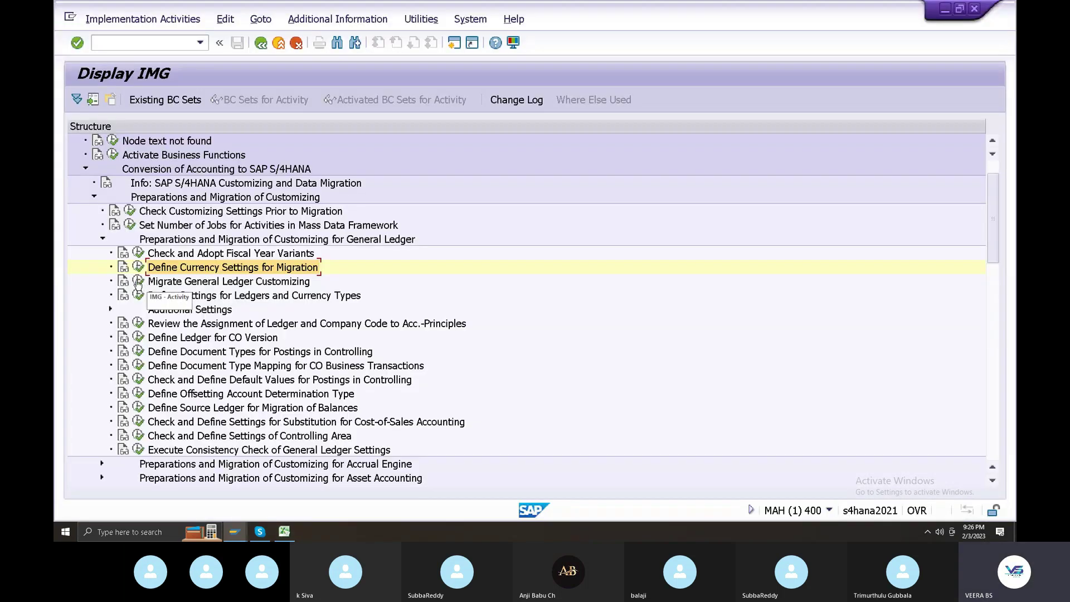
# - Execute Migrate General Ledger Customizing and create a customizing request with the short description "Migrate general ledger"
pyautogui.click(138, 282)
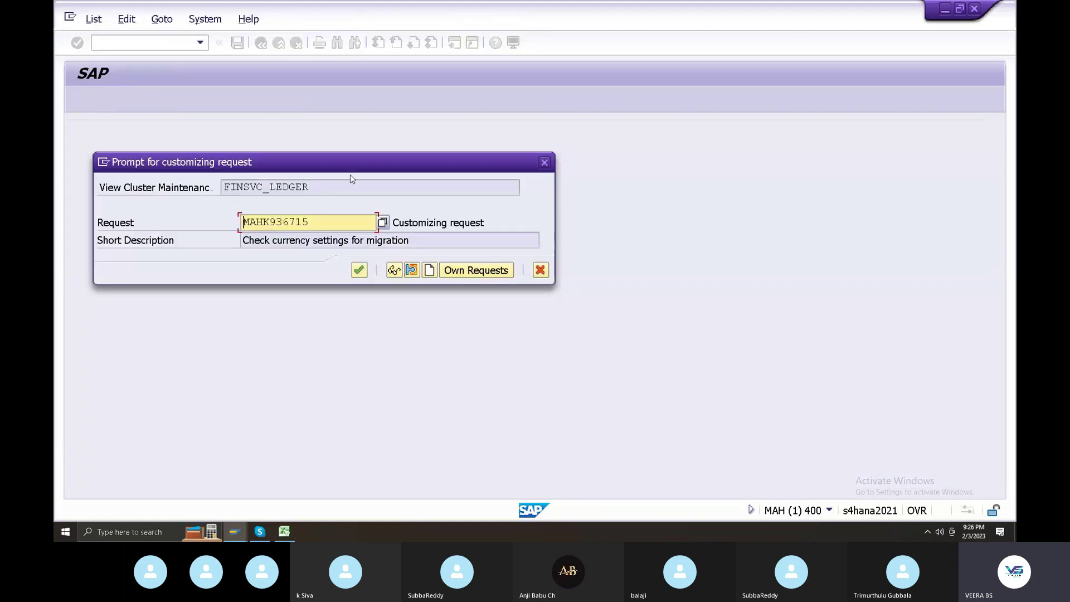
pyautogui.moveTo(350, 164); pyautogui.dragTo(514, 134)
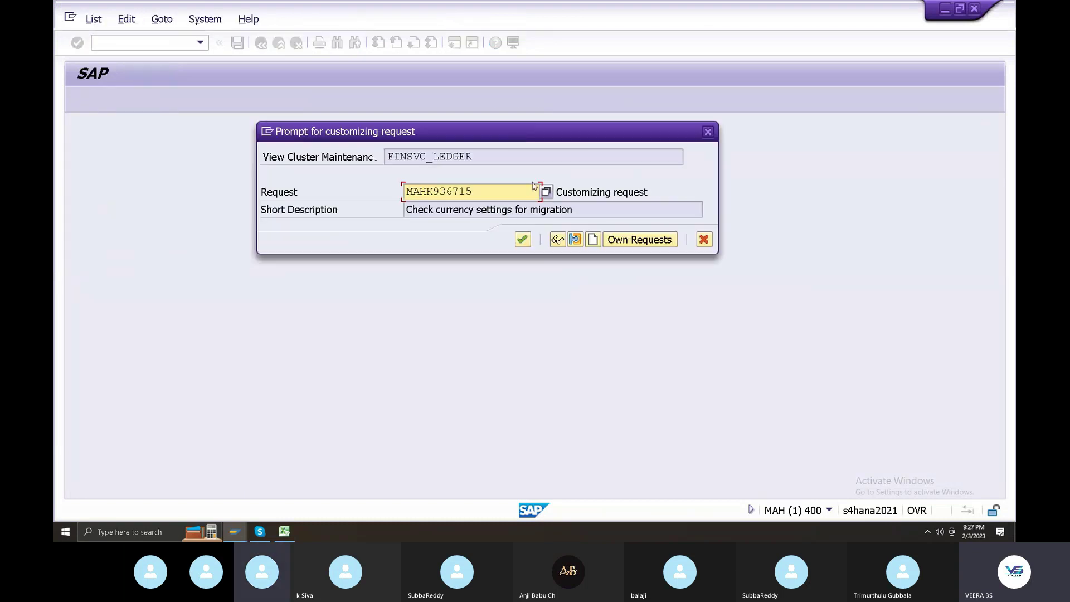
pyautogui.click(594, 239)
pyautogui.write('Migrate ')
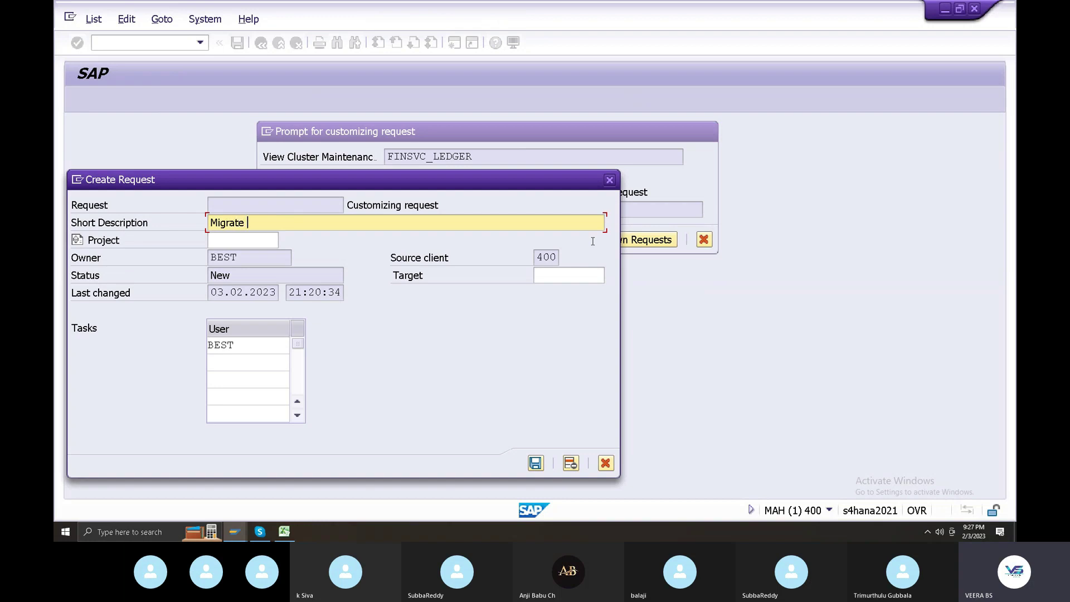
pyautogui.write('general ledger')
pyautogui.click(534, 464)
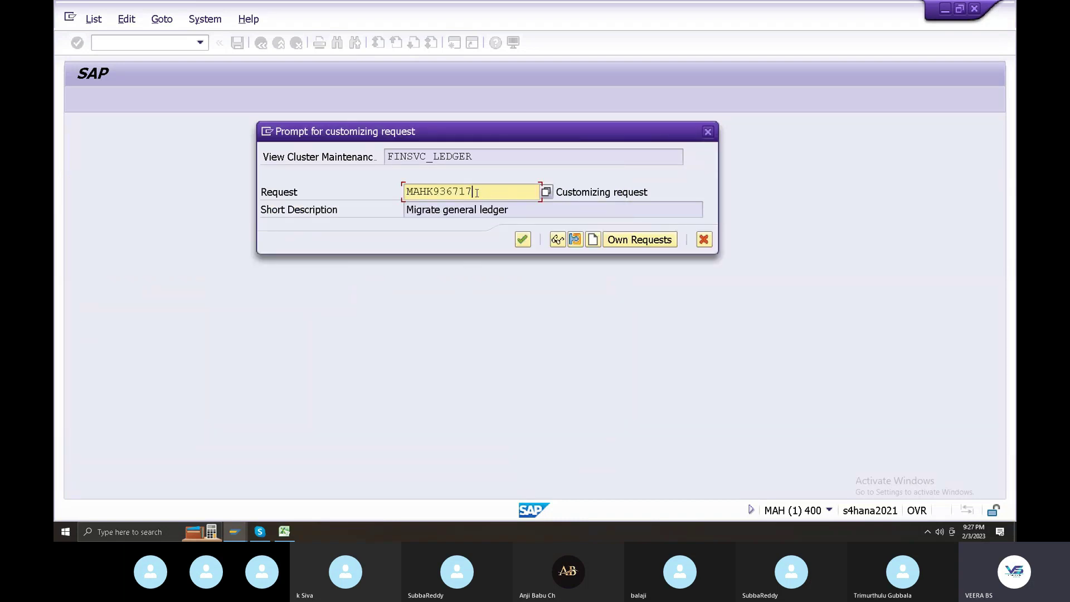
# - Copy the request number MAHK936717 from SAP into cell U8 of the Excel MIGRATION ACTIVITIES sheet
pyautogui.moveTo(476, 193); pyautogui.dragTo(238, 192)
pyautogui.hotkey('ctrl', 'c')
pyautogui.click(284, 532)
pyautogui.click(729, 274)
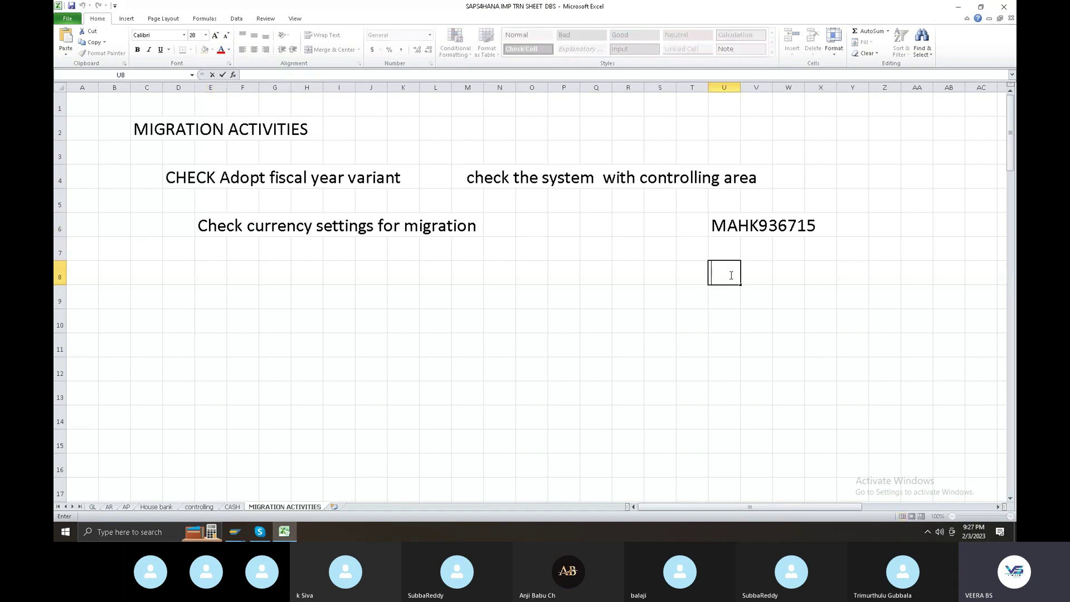
pyautogui.hotkey('ctrl', 'v')
# - Copy the short description "Migrate general ledger" from the SAP request into cell E8 of the Excel sheet
pyautogui.click(223, 278)
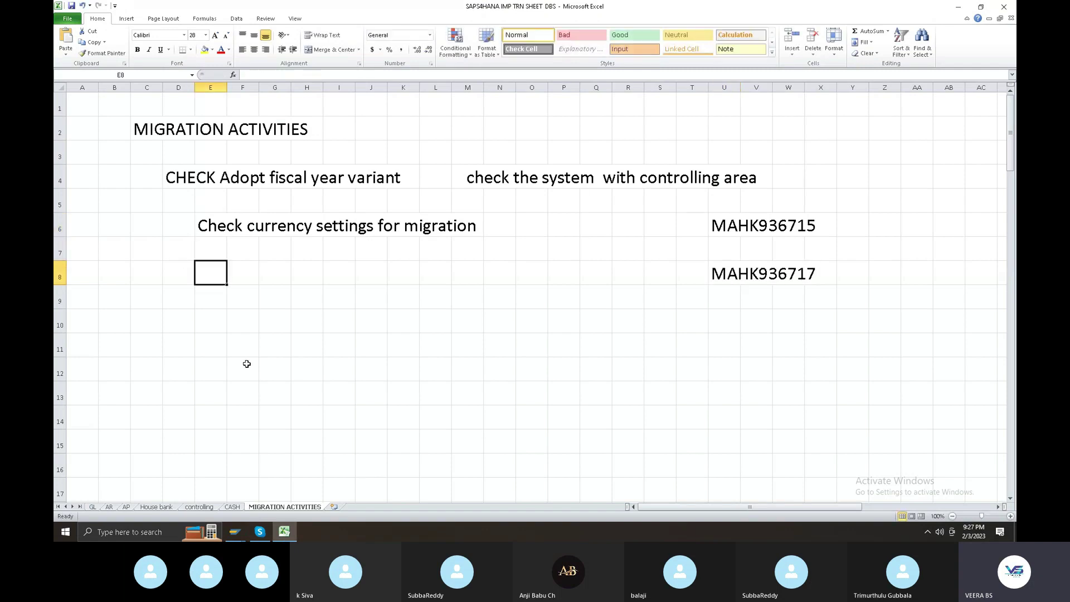
pyautogui.click(284, 531)
pyautogui.moveTo(514, 210); pyautogui.dragTo(54, 184)
pyautogui.hotkey('ctrl', 'c')
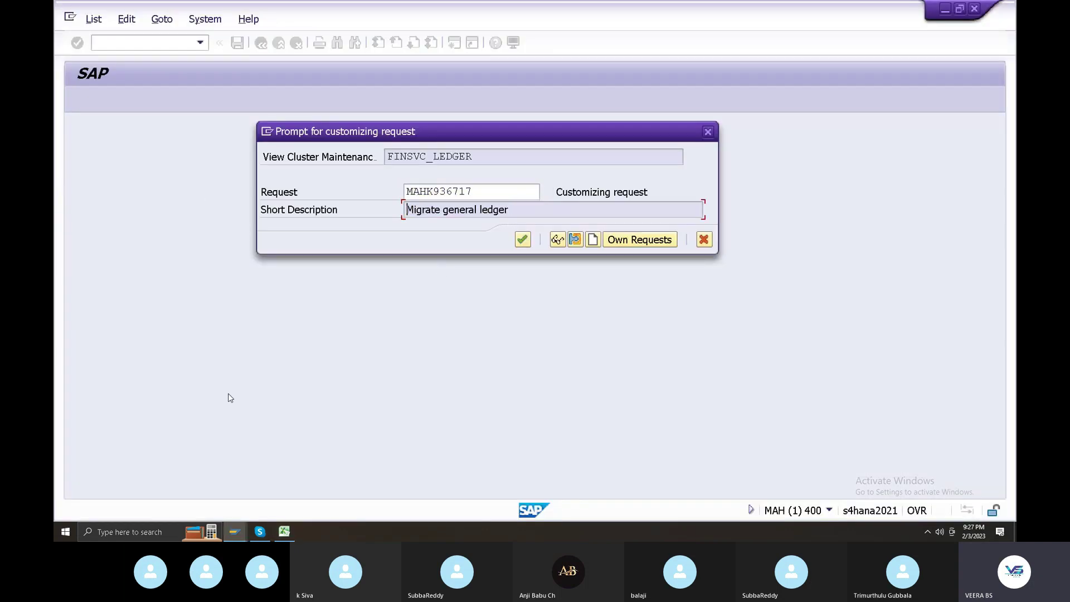
pyautogui.click(277, 532)
pyautogui.press('F2')
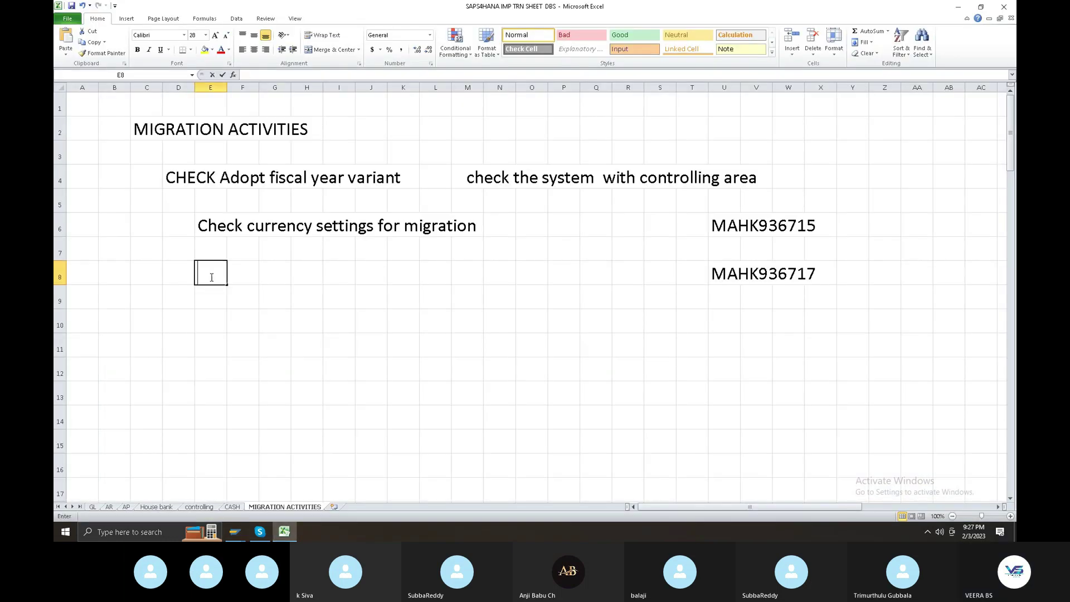
pyautogui.hotkey('ctrl', 'v')
# - Switch to SAP and try to run the general ledger customizing migration under request MAHK936717
pyautogui.hotkey('alt', 'Tab')
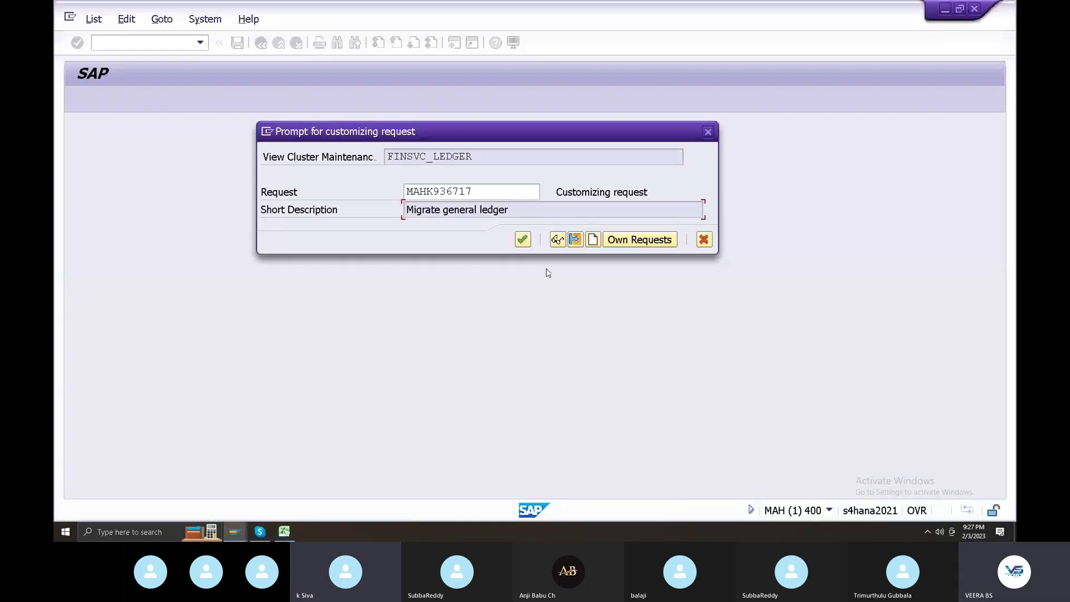
pyautogui.click(523, 240)
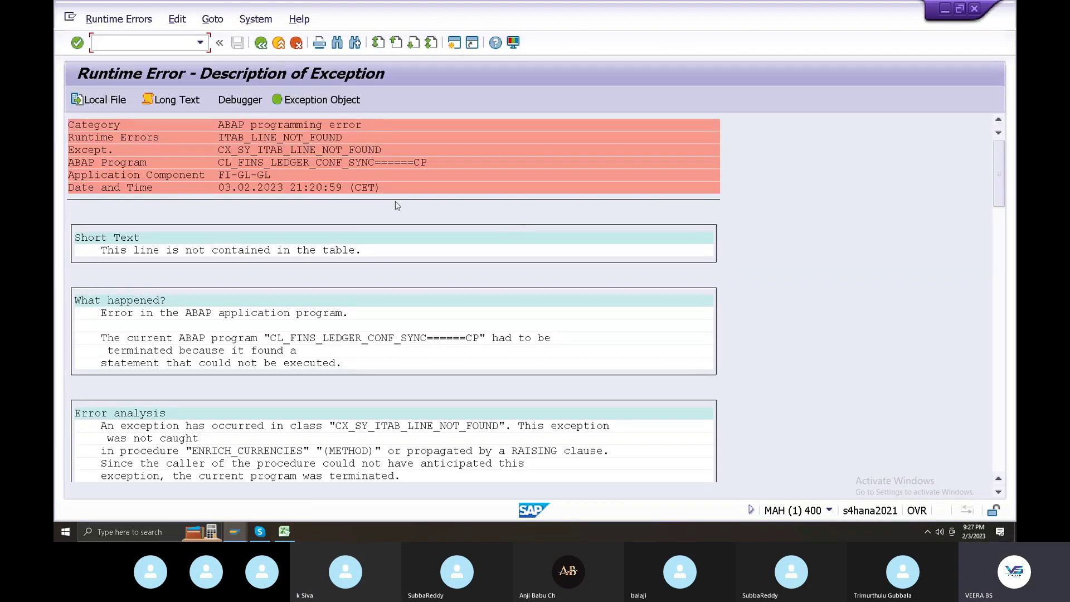
# - Leave the runtime error description and reopen the SAP Customizing Implementation Guide
pyautogui.click(261, 43)
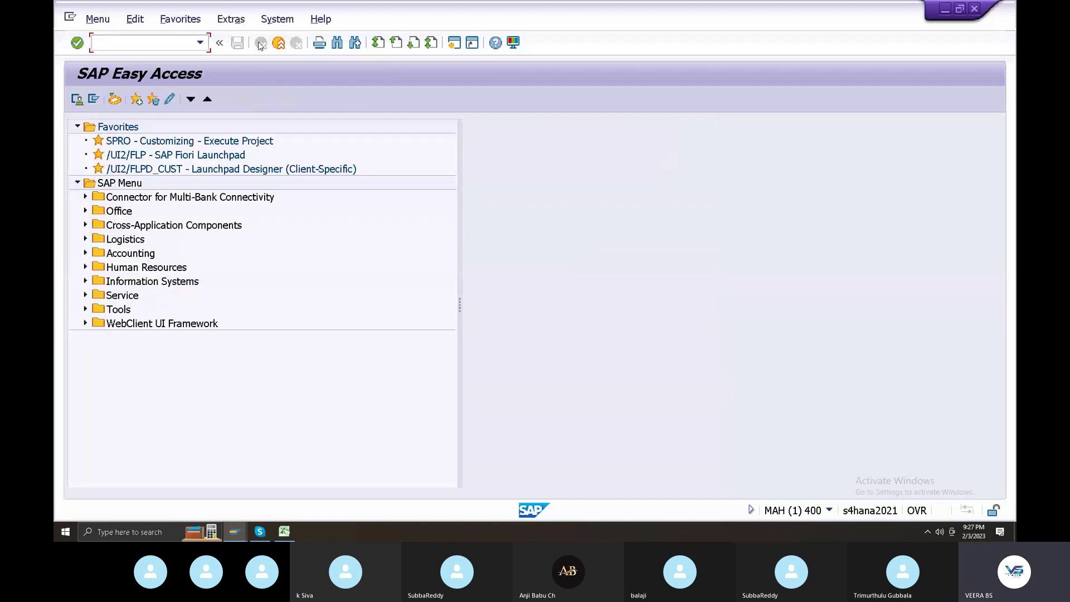
pyautogui.click(200, 42)
pyautogui.click(103, 54)
pyautogui.click(77, 42)
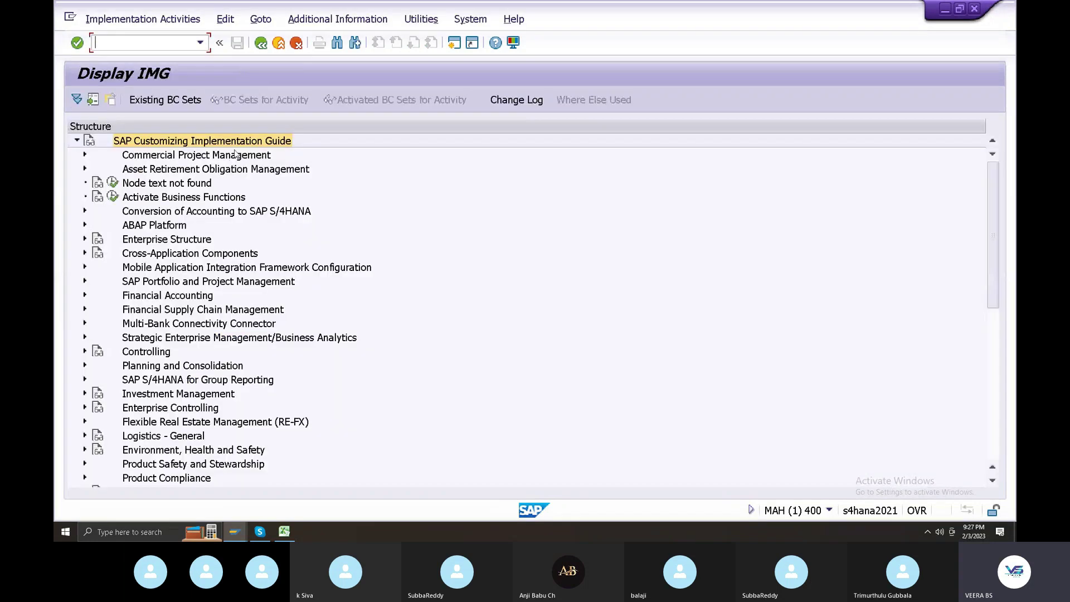
# - Show the IMG activity keys as additional information beside the Customizing Implementation Guide structure
pyautogui.click(316, 20)
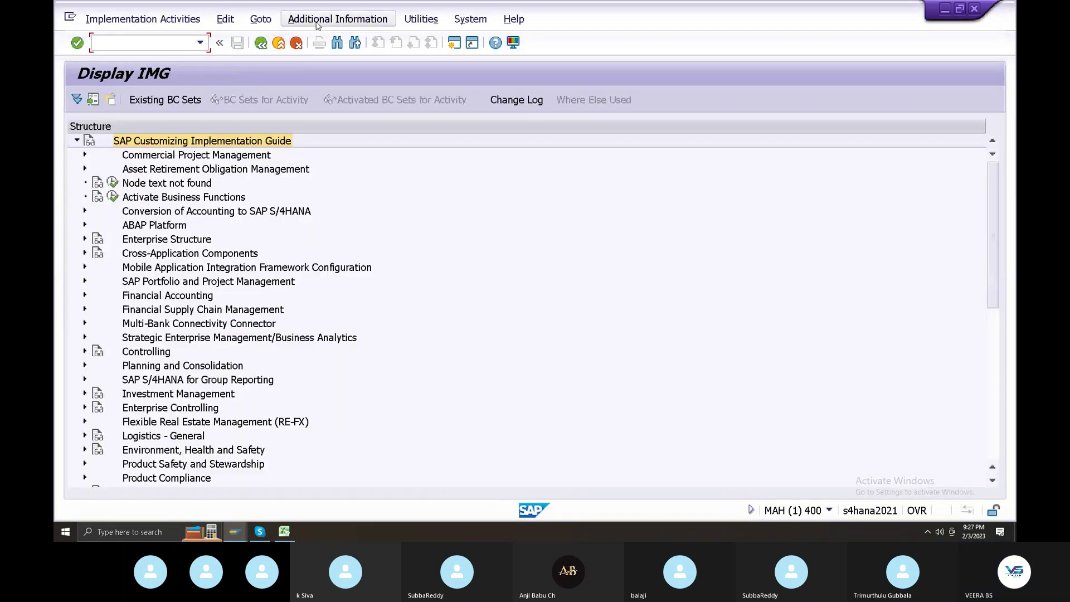
pyautogui.moveTo(399, 42)
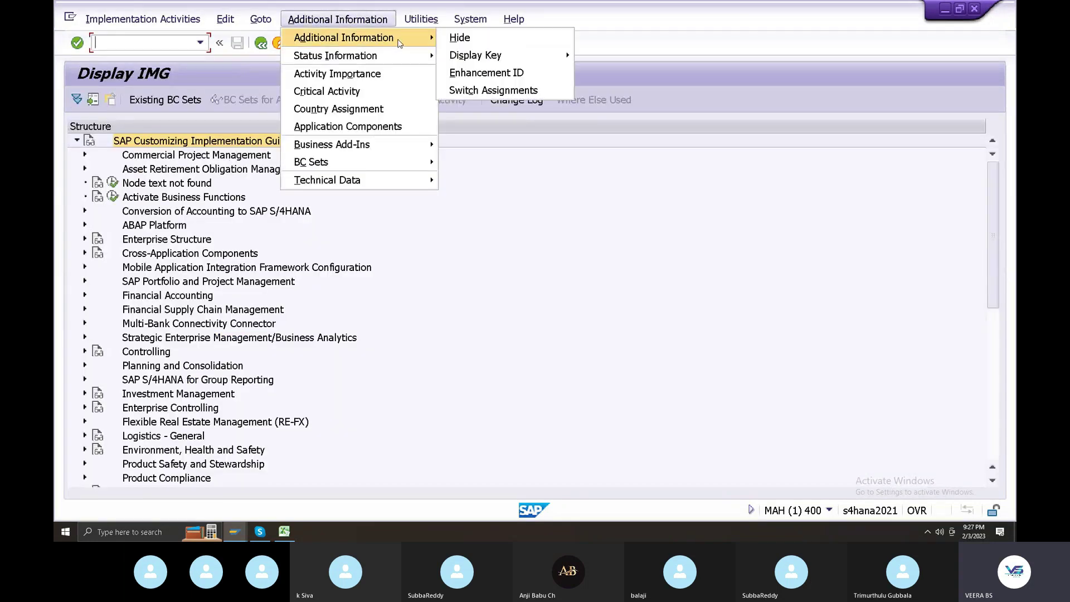
pyautogui.moveTo(493, 57)
pyautogui.click(609, 73)
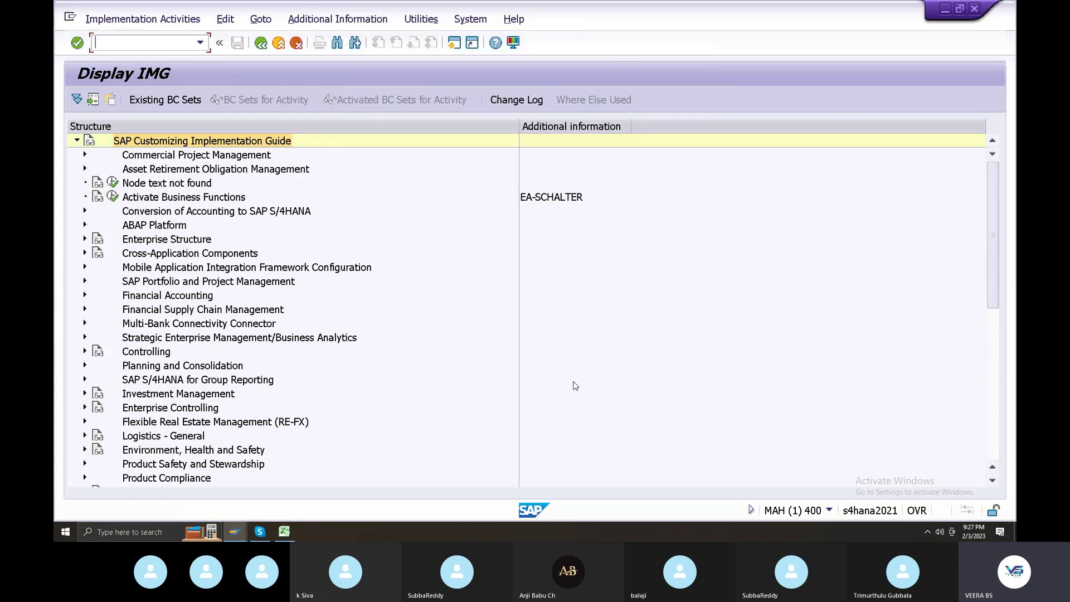
# - Expand Conversion of Accounting to SAP S/4HANA down to Preparations and Migration of Customizing for General Ledger
pyautogui.click(85, 211)
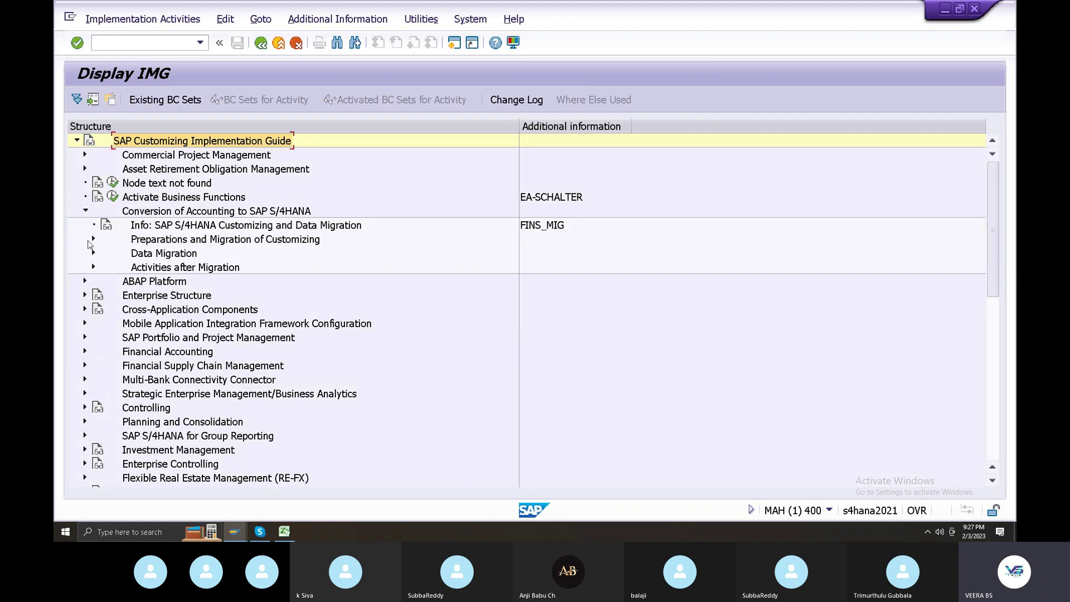
pyautogui.click(93, 239)
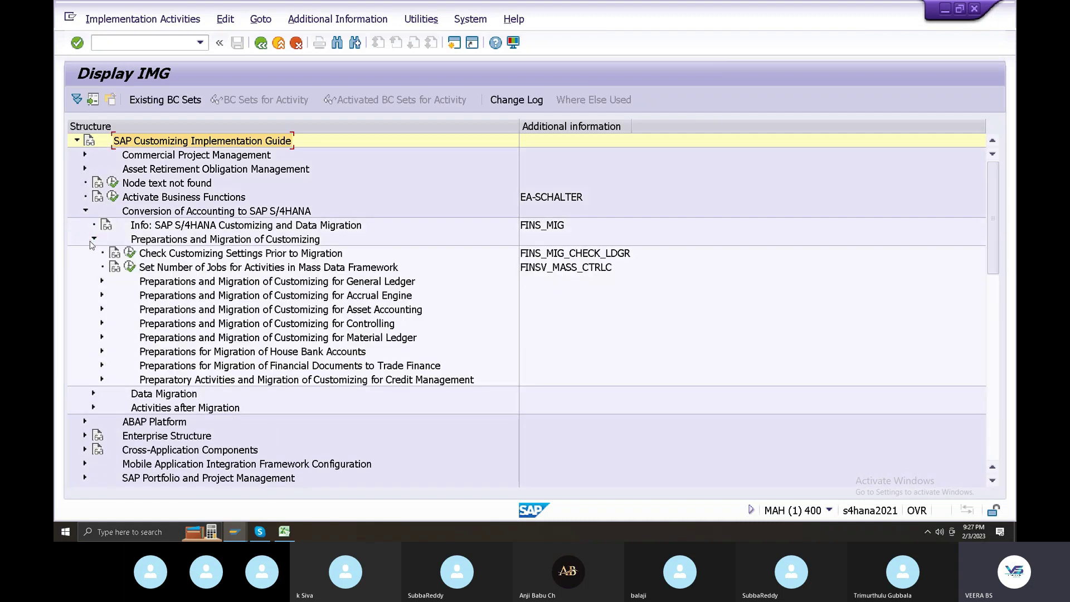
pyautogui.click(102, 281)
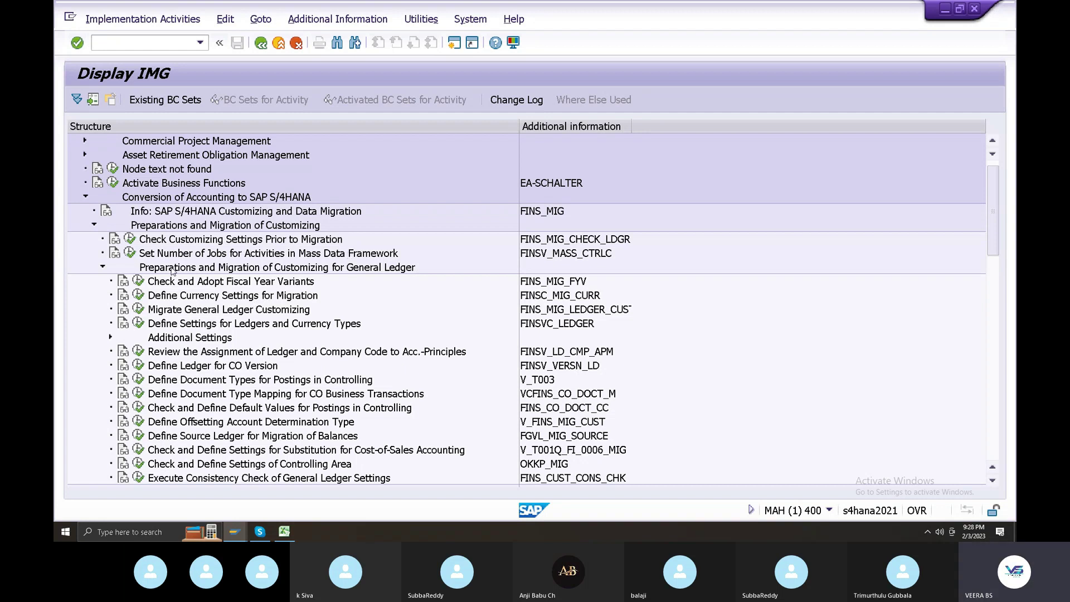
# - Execute Check Customizing Settings Prior to Migration, review its log messages and return to the IMG
pyautogui.click(128, 243)
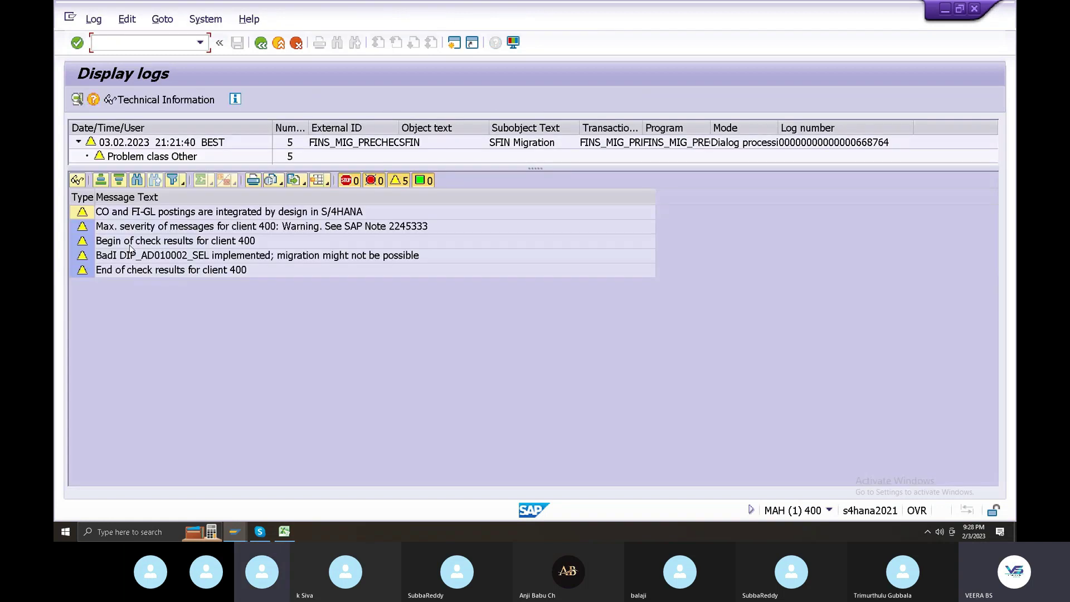
pyautogui.click(260, 43)
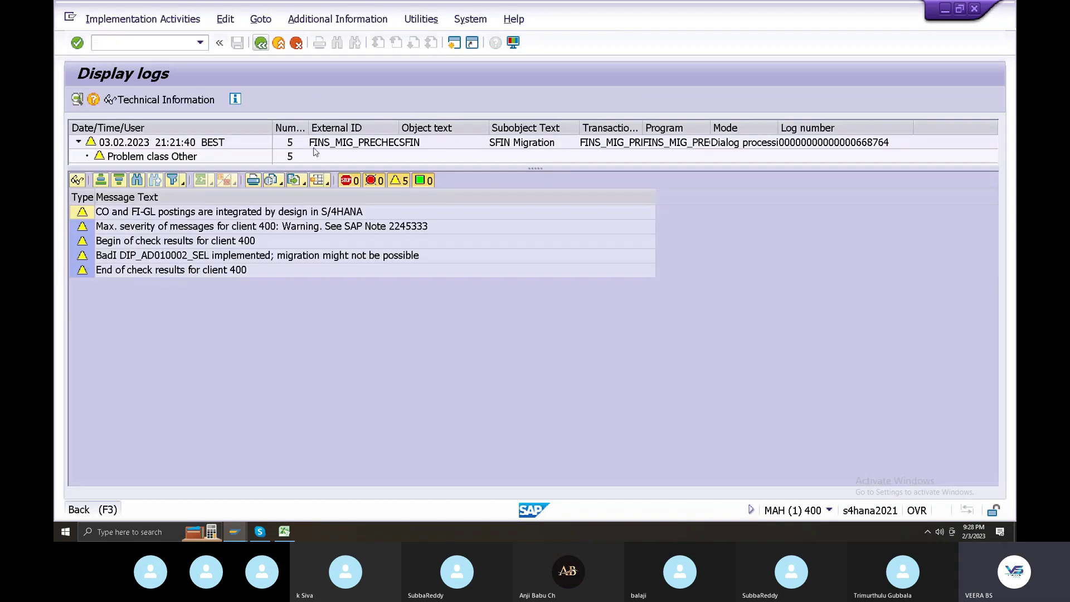